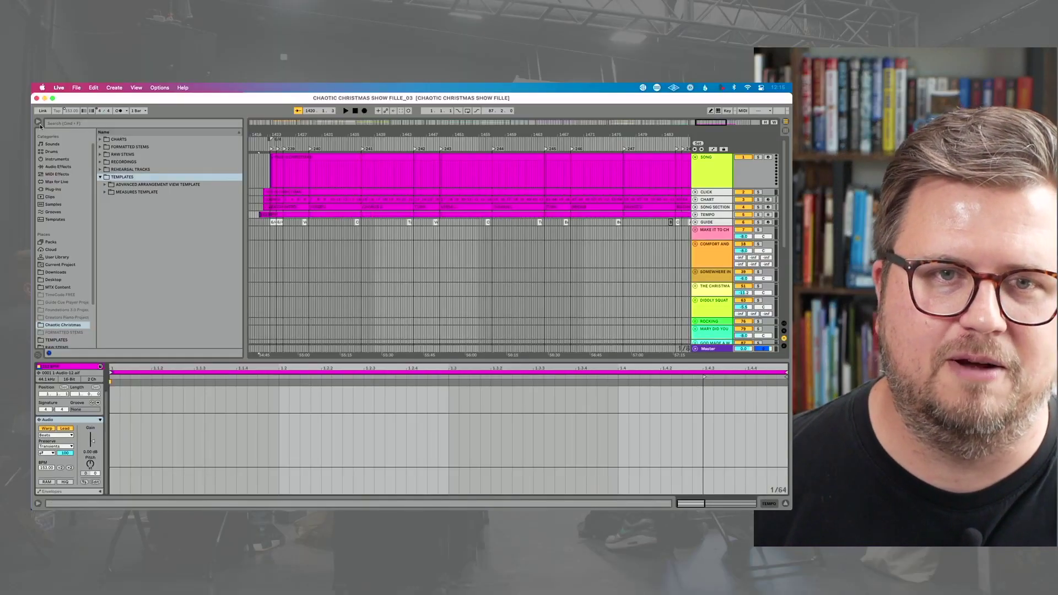
# Step: Fit the whole show in view, hide Detail View, show automation, and reveal Master's Song Tempo lane
pyautogui.press('x')
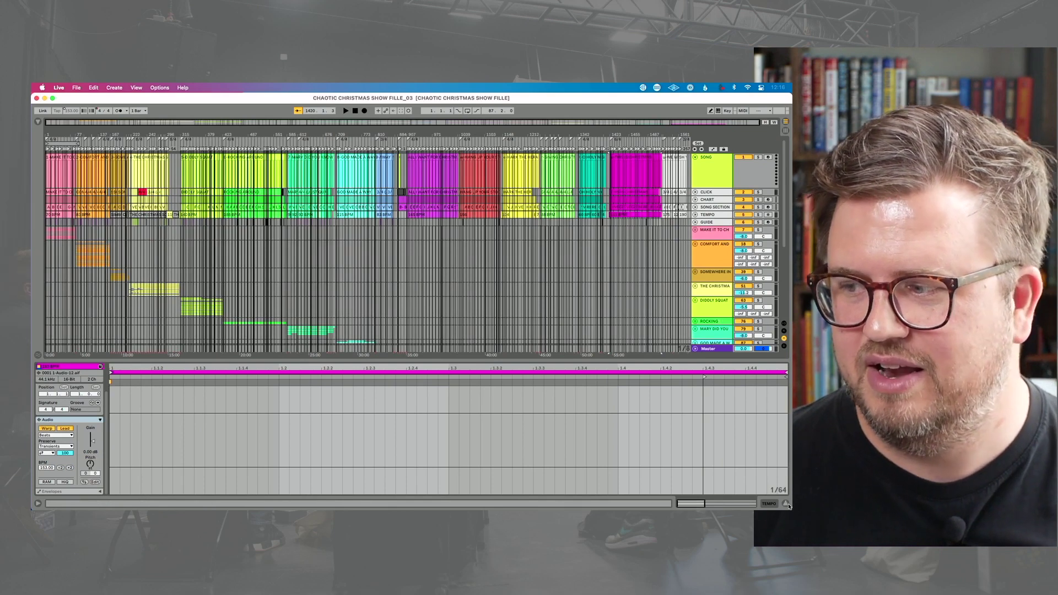
pyautogui.press('super+alt+l')
pyautogui.press('a')
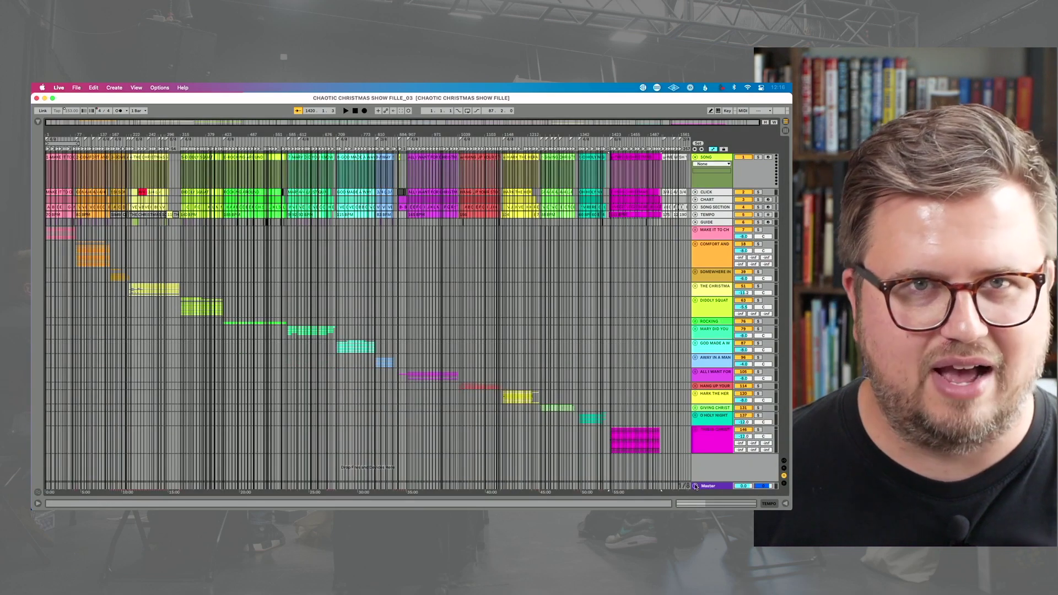
pyautogui.click(695, 486)
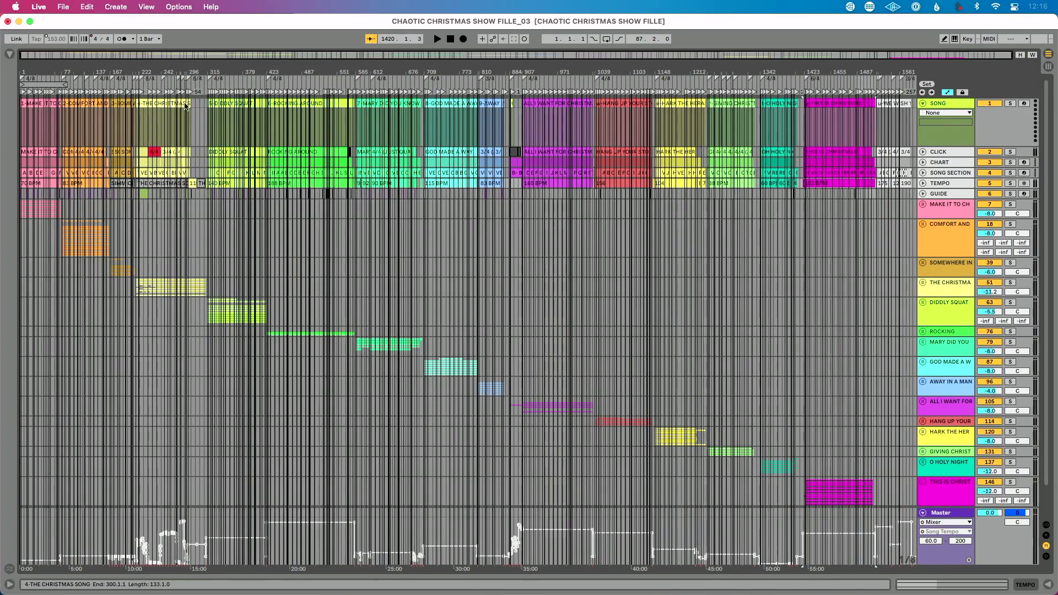
# Step: Select the Master track and lower its Song Tempo automation minimum from 60.0 to 20.0
pyautogui.moveTo(207, 55); pyautogui.dragTo(207, 138)
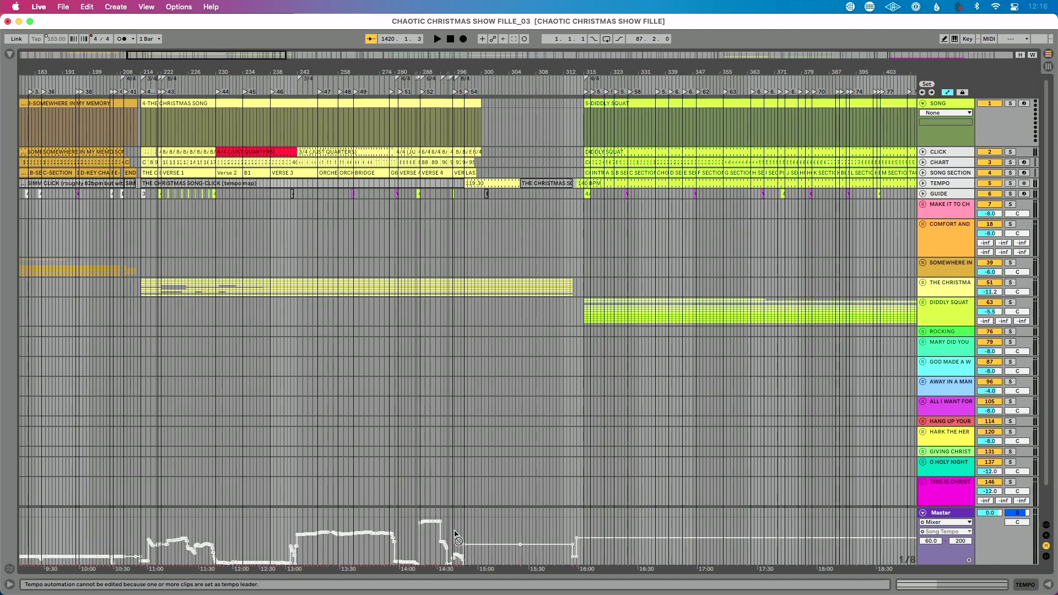
pyautogui.press('w')
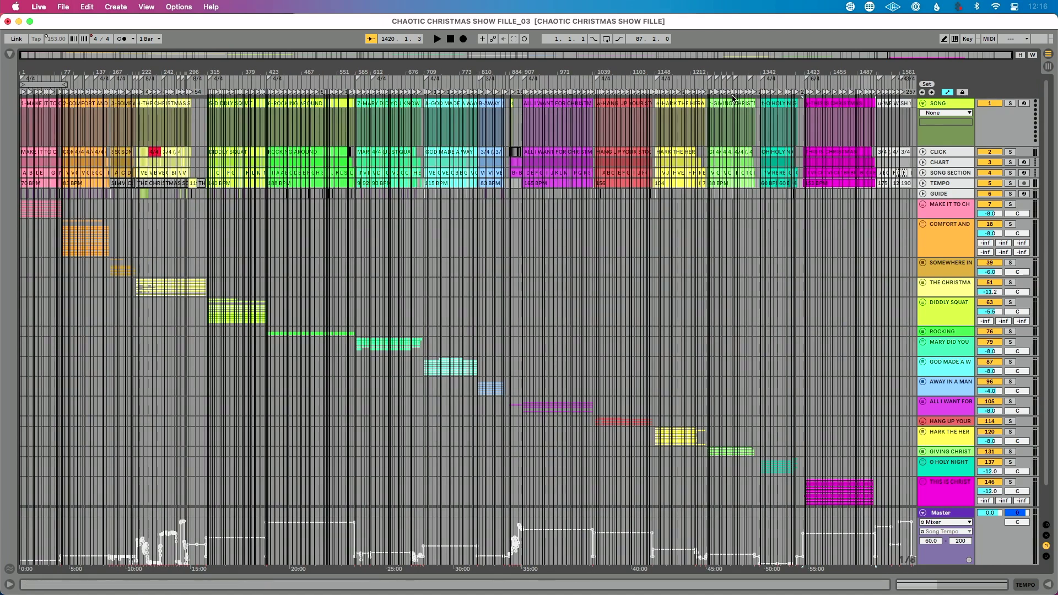
pyautogui.press('w')
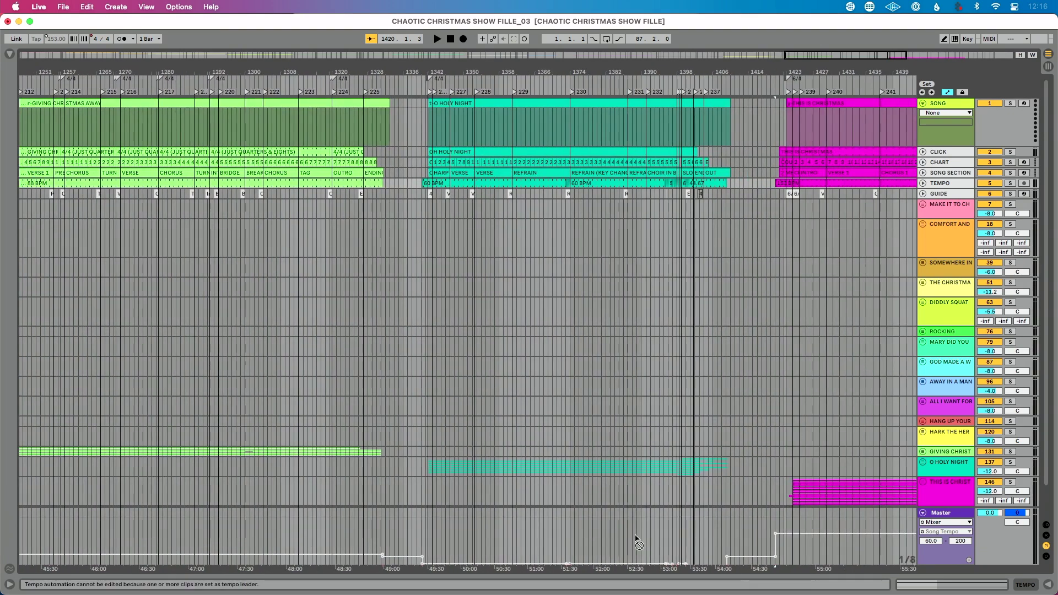
pyautogui.click(932, 543)
pyautogui.moveTo(931, 540); pyautogui.dragTo(950, 554)
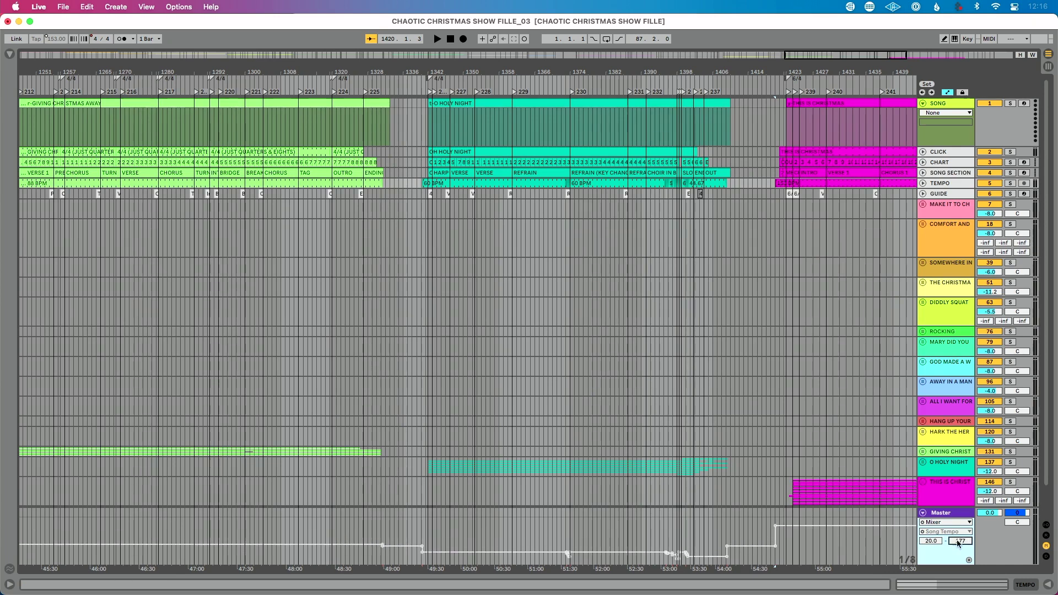
pyautogui.scroll(5, 585, 545)
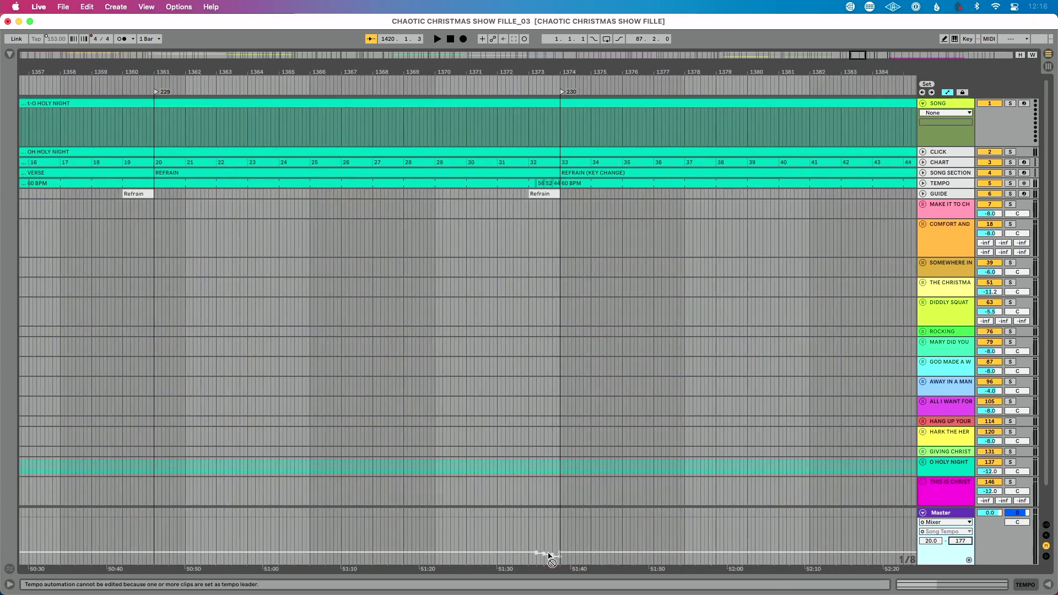
pyautogui.scroll(-5, 585, 545)
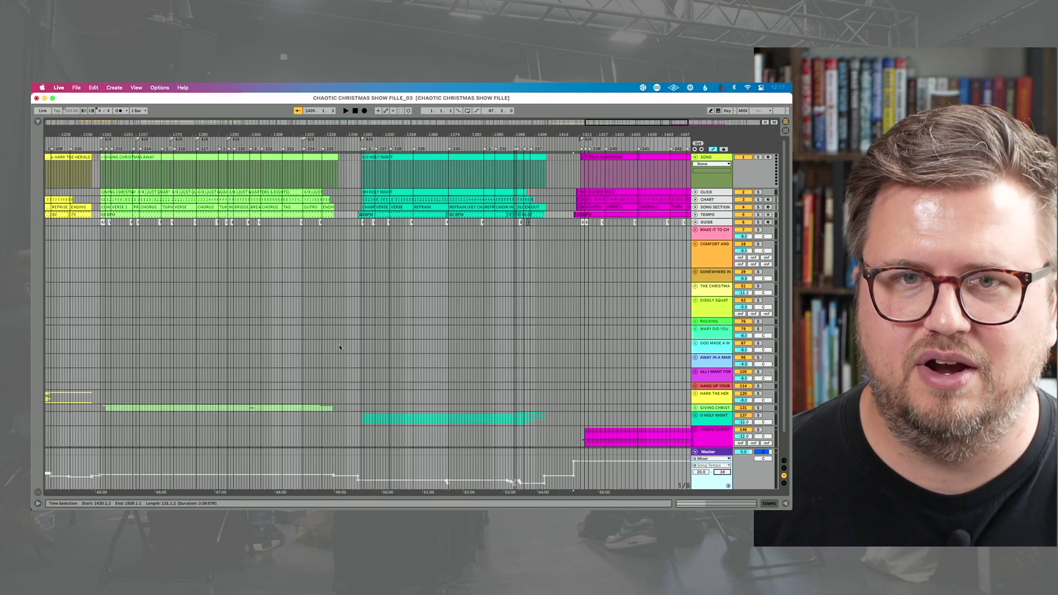
# Step: Stop playback and scroll the arrangement right to The Christmas Song
pyautogui.click(356, 111)
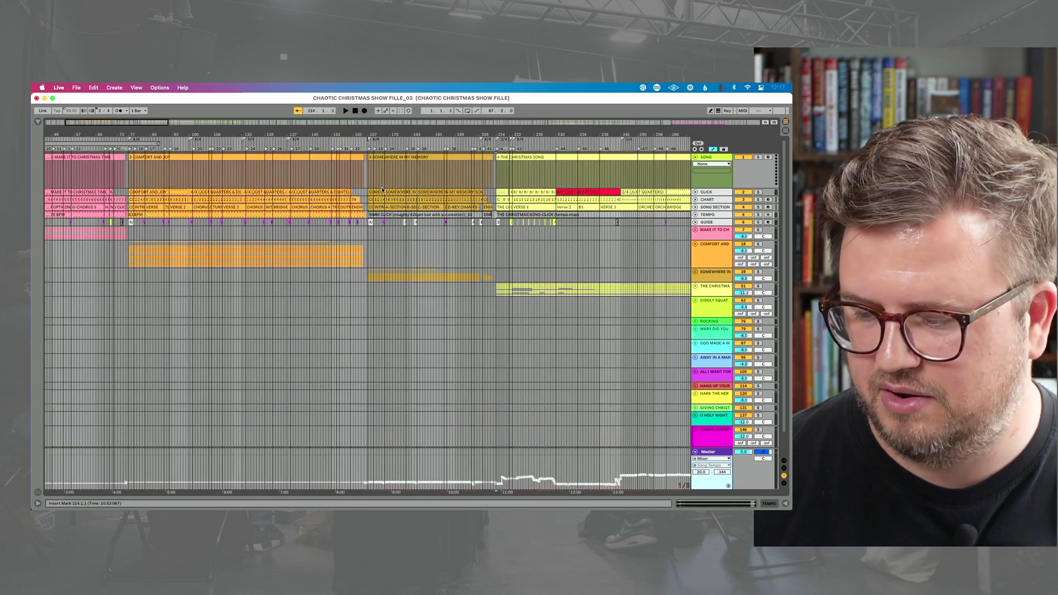
pyautogui.hscroll(10, 632, 320)
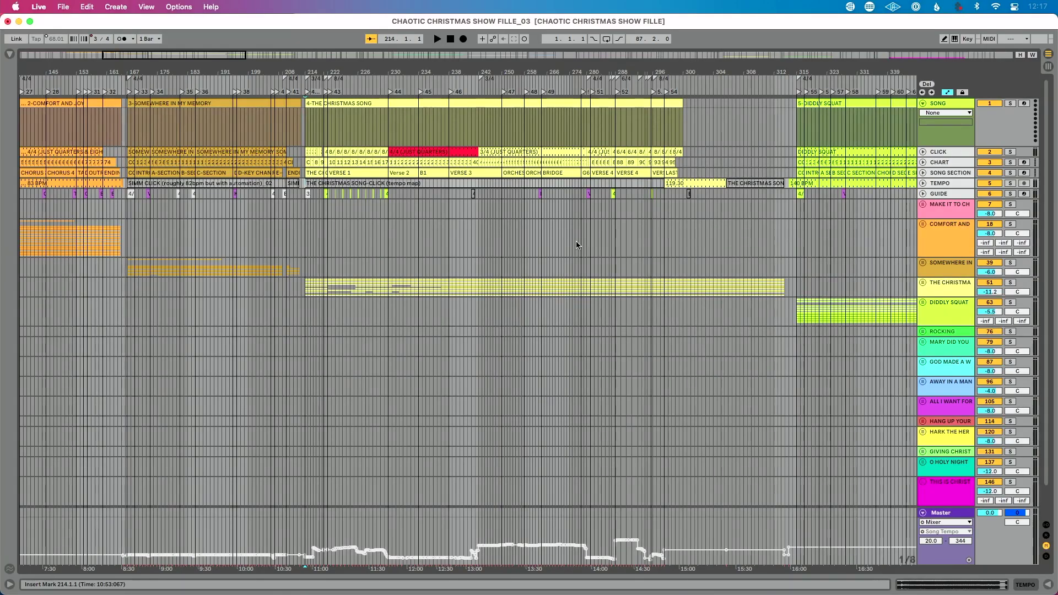
# Step: Open The Christmas Song's tempo-map click clip and zoom its waveform to the first 16 bars
pyautogui.click(546, 181)
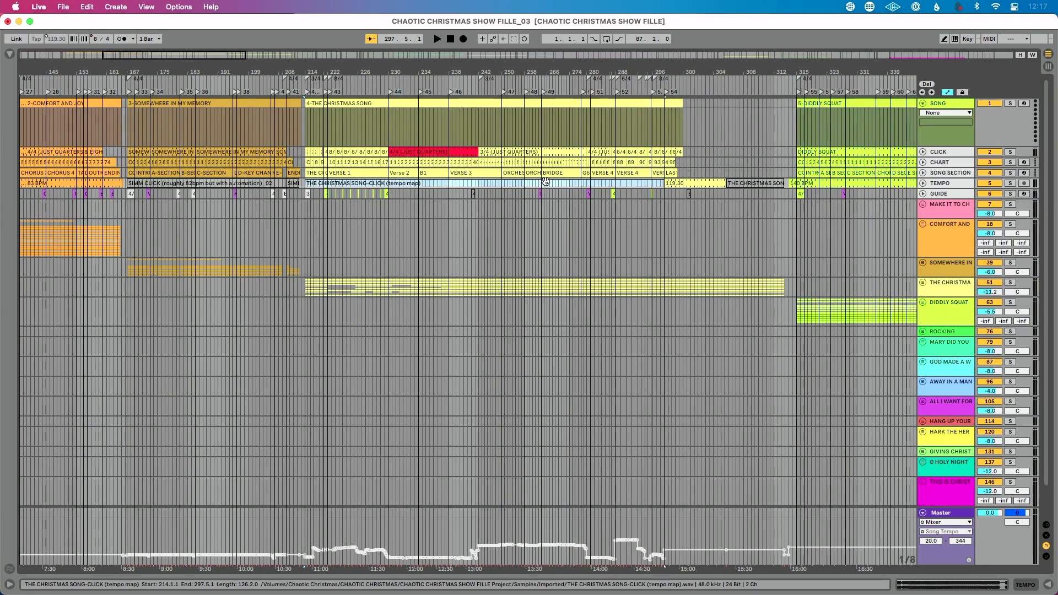
pyautogui.doubleClick(546, 181)
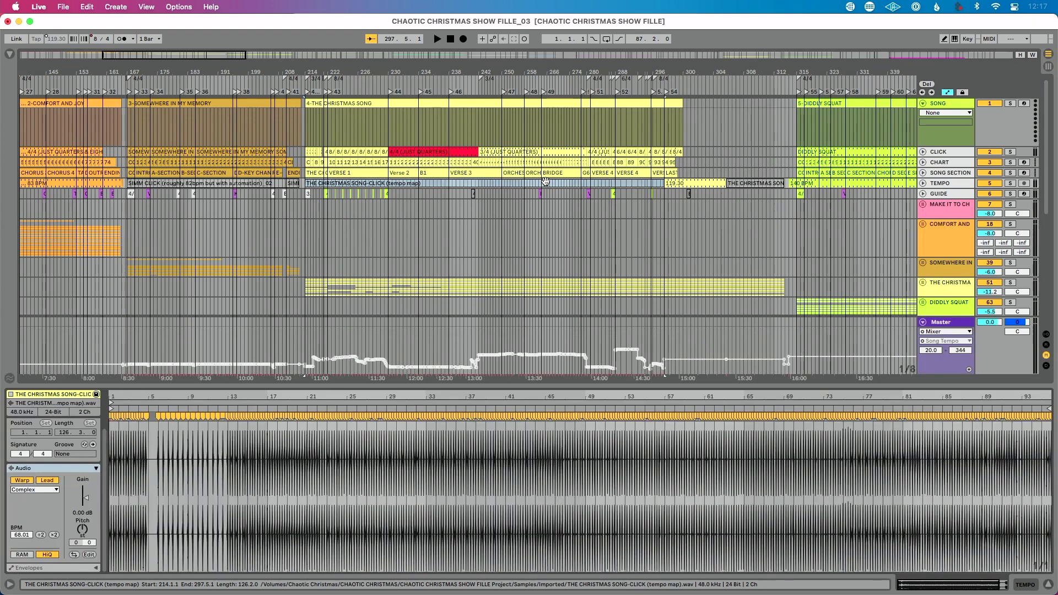
pyautogui.moveTo(151, 396); pyautogui.dragTo(151, 447)
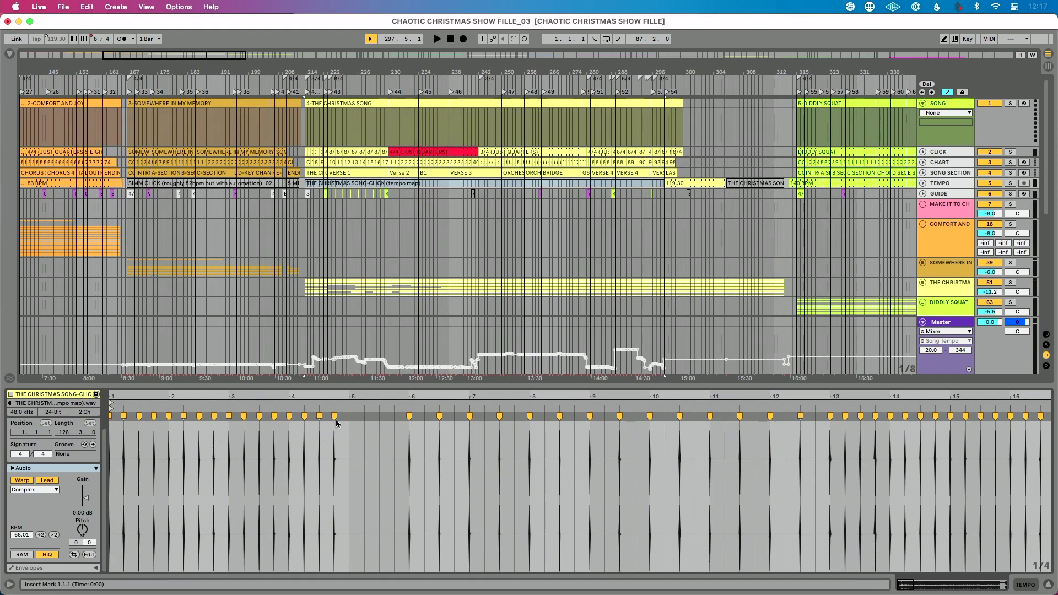
# Step: Unfold THE CHRISTMAS SONG group and select clips from WOODWINDS up to the tempo-map clip
pyautogui.click(924, 284)
pyautogui.scroll(-5, 574, 210)
pyautogui.click(562, 135)
pyautogui.scroll(5, 530, 182)
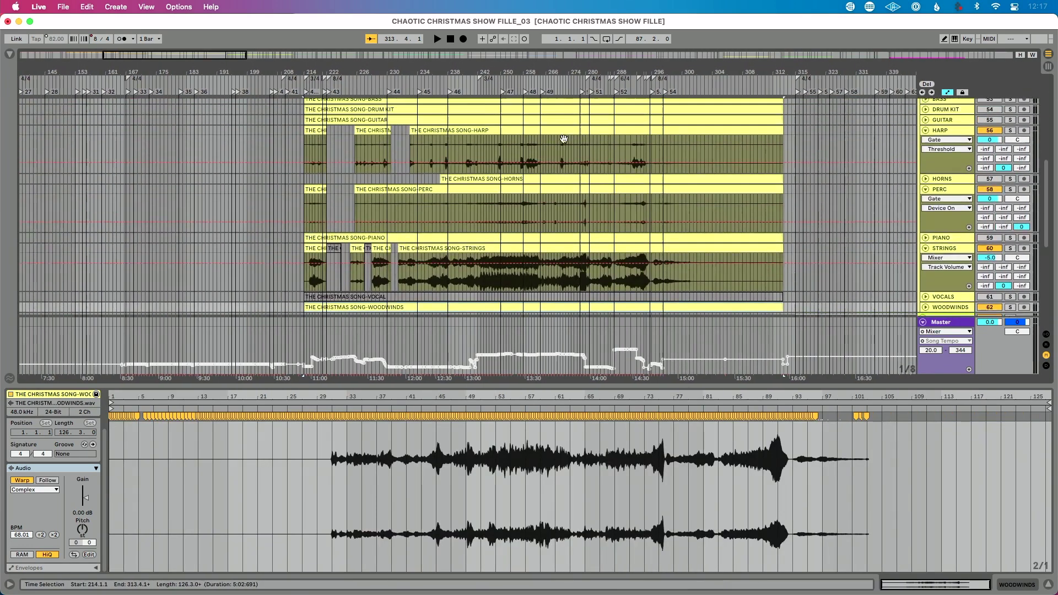
pyautogui.scroll(5, 506, 208)
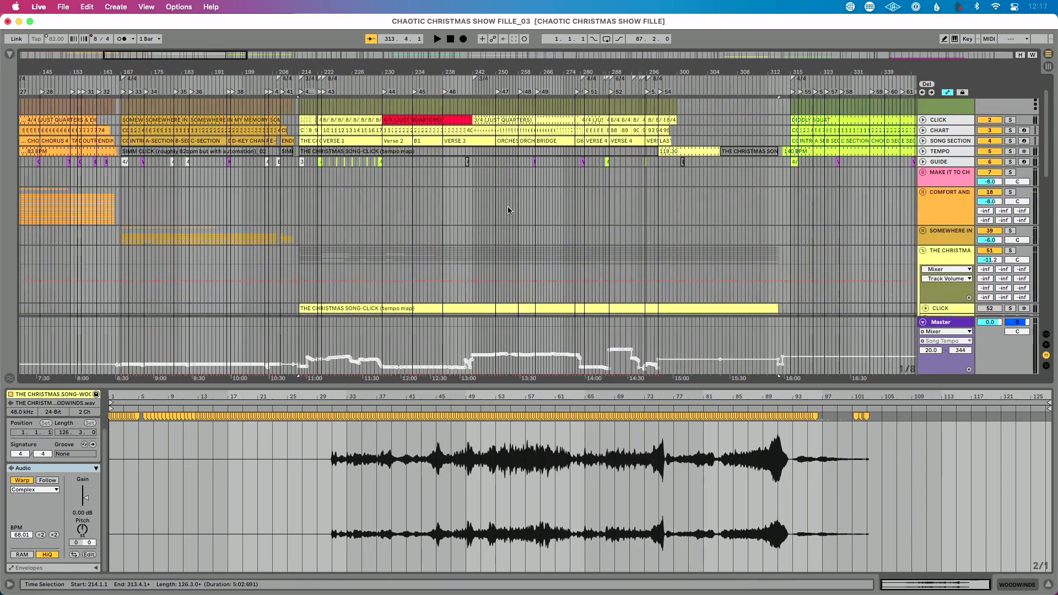
pyautogui.scroll(1, 458, 171)
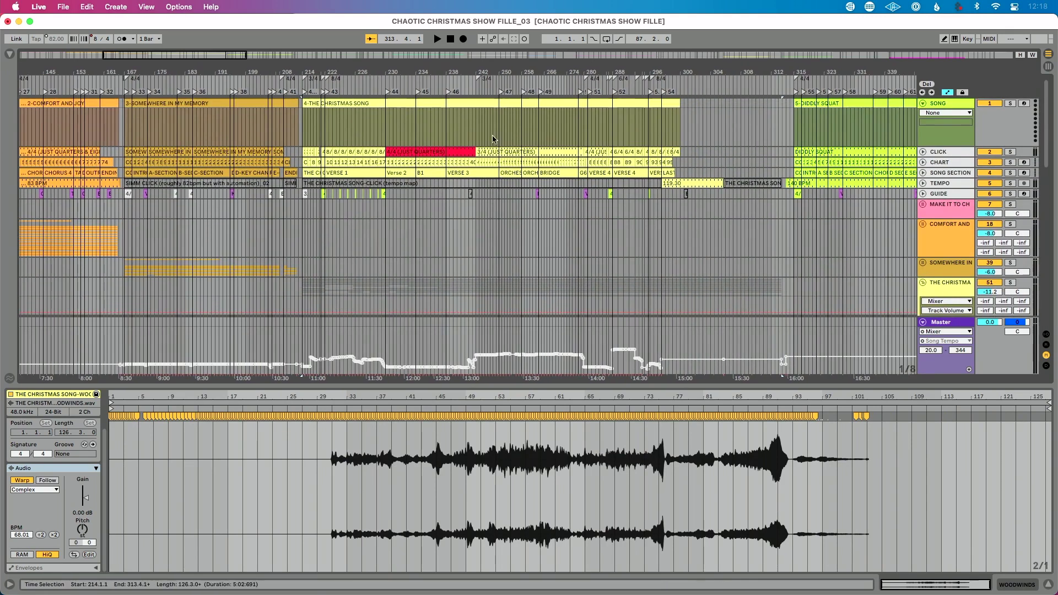
pyautogui.keyDown('shift'); pyautogui.click(414, 184); pyautogui.keyUp('shift')
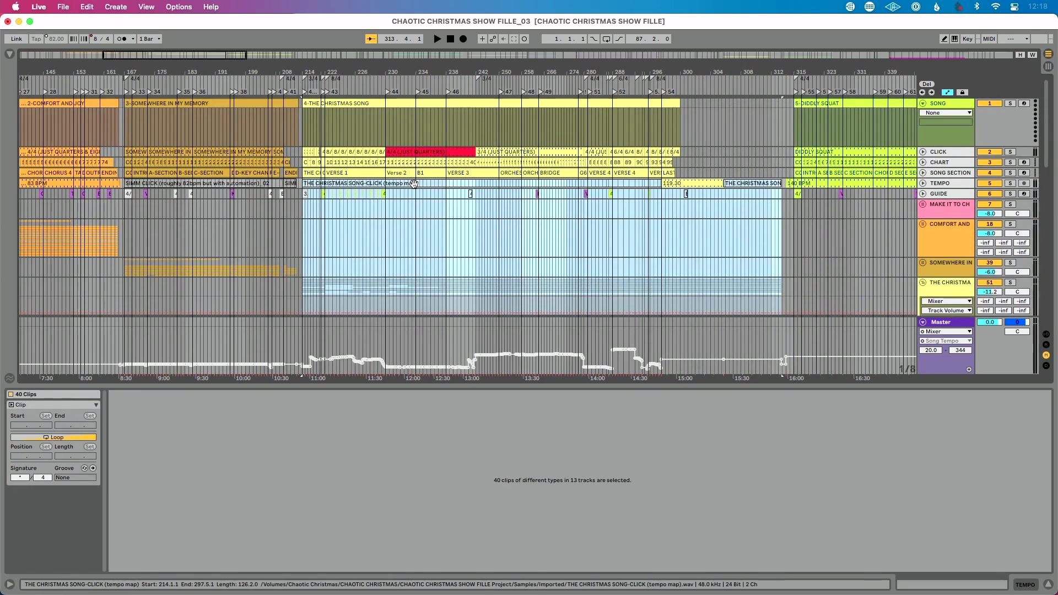
# Step: Clear the multi-clip selection and select only THE CHRISTMAS SONG-CLICK tempo-map clip
pyautogui.click(439, 220)
pyautogui.click(440, 184)
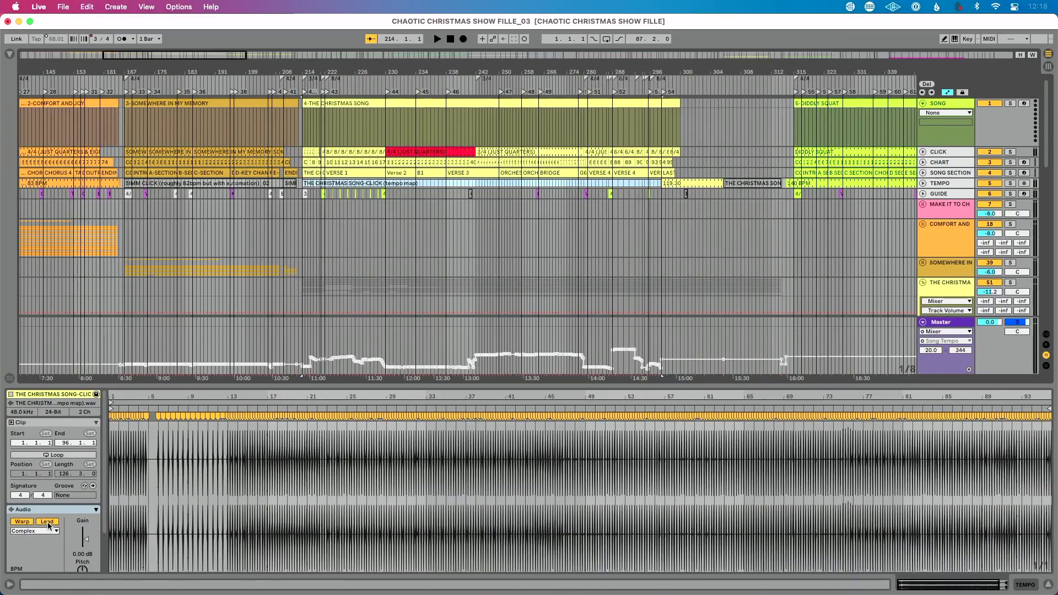
# Step: Toggle the tempo-map clip to Follow and back to Lead, then solo the CLICK track
pyautogui.click(48, 522)
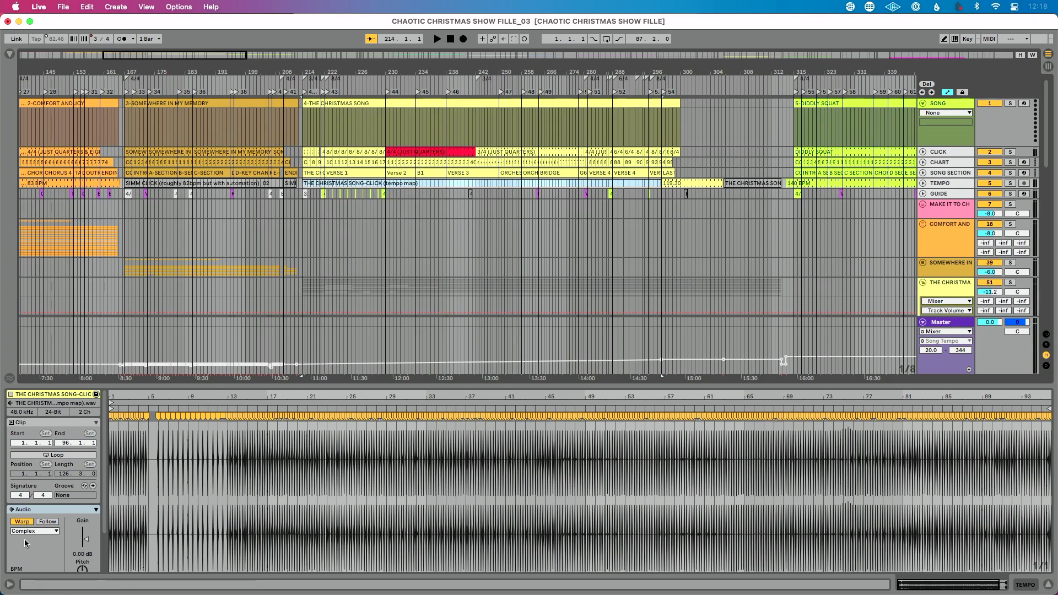
pyautogui.click(46, 521)
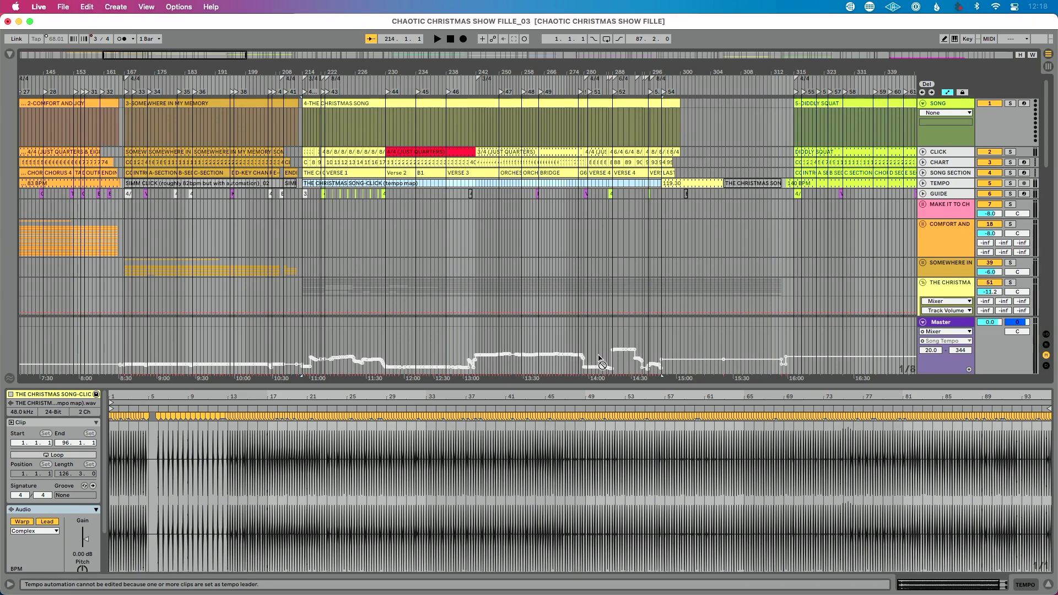
pyautogui.hscroll(1, 664, 364)
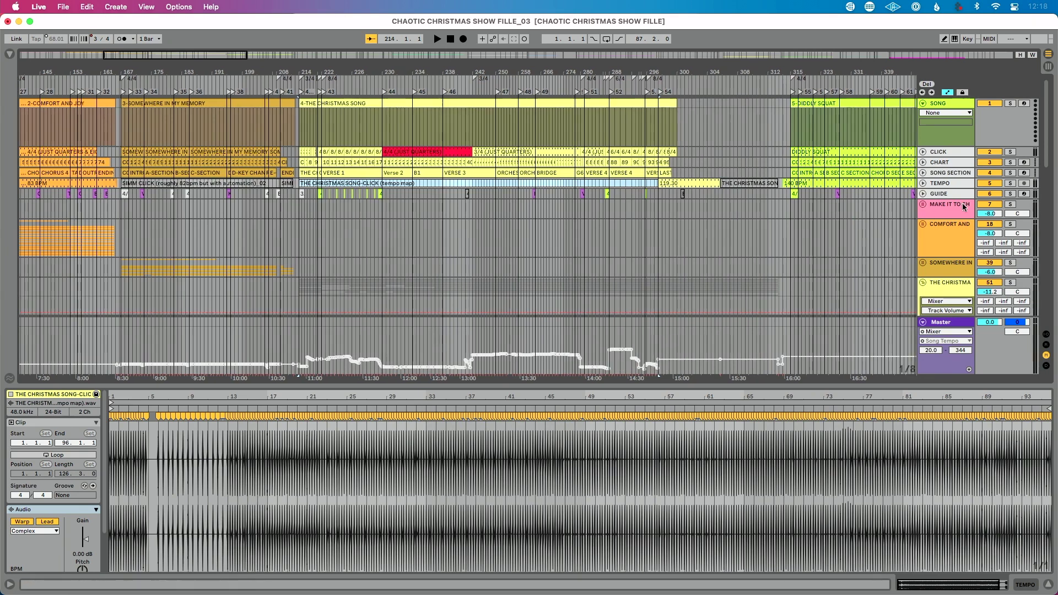
pyautogui.click(1011, 152)
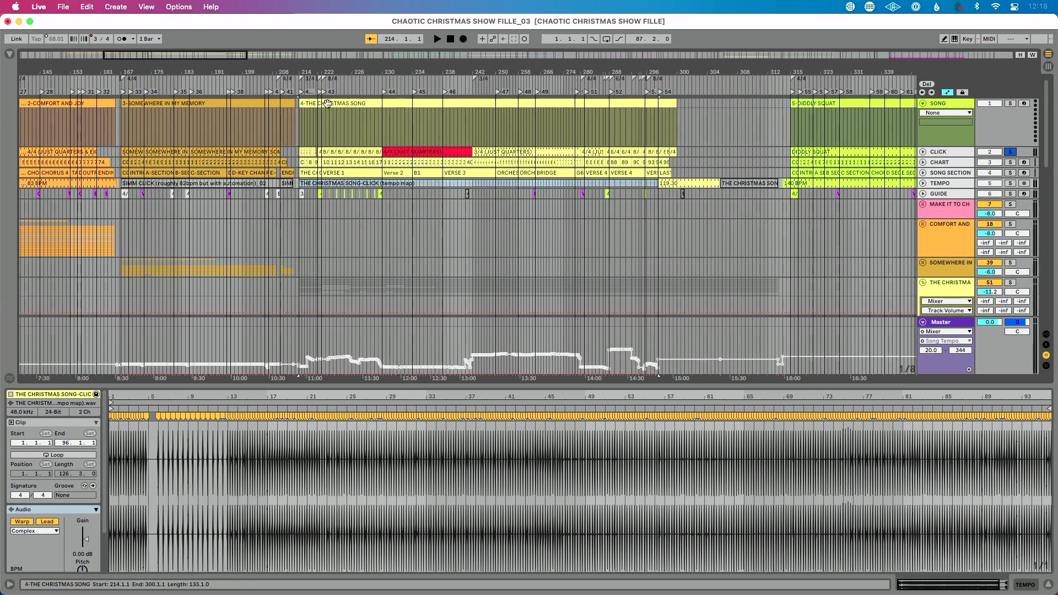
pyautogui.press('Tab')
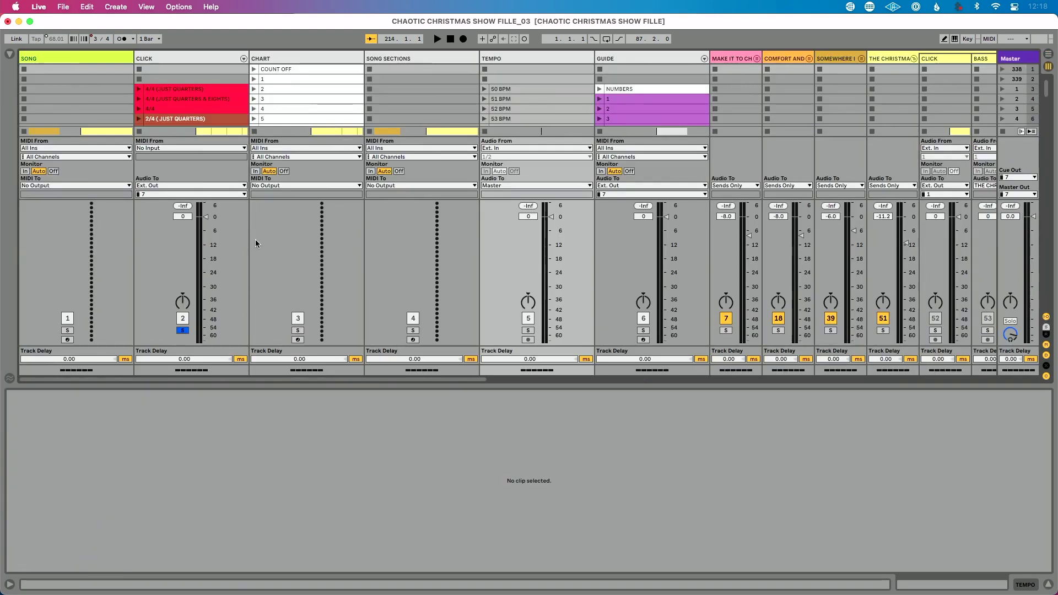
# Step: Route the CLICK track to outputs 1/2 and set the audio output device to BMD HDMI
pyautogui.click(209, 194)
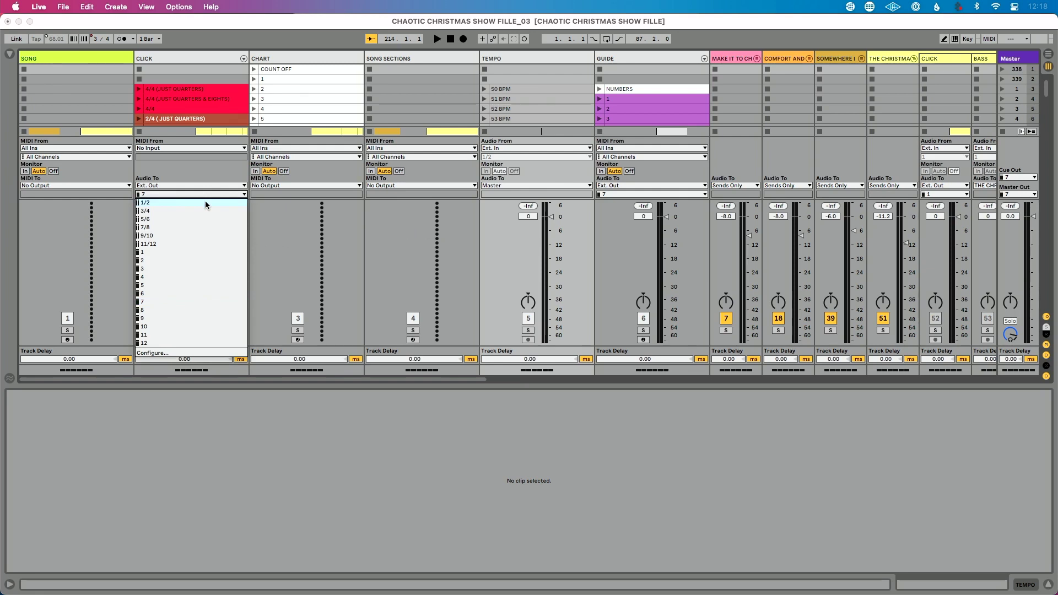
pyautogui.click(205, 202)
pyautogui.press('super+comma')
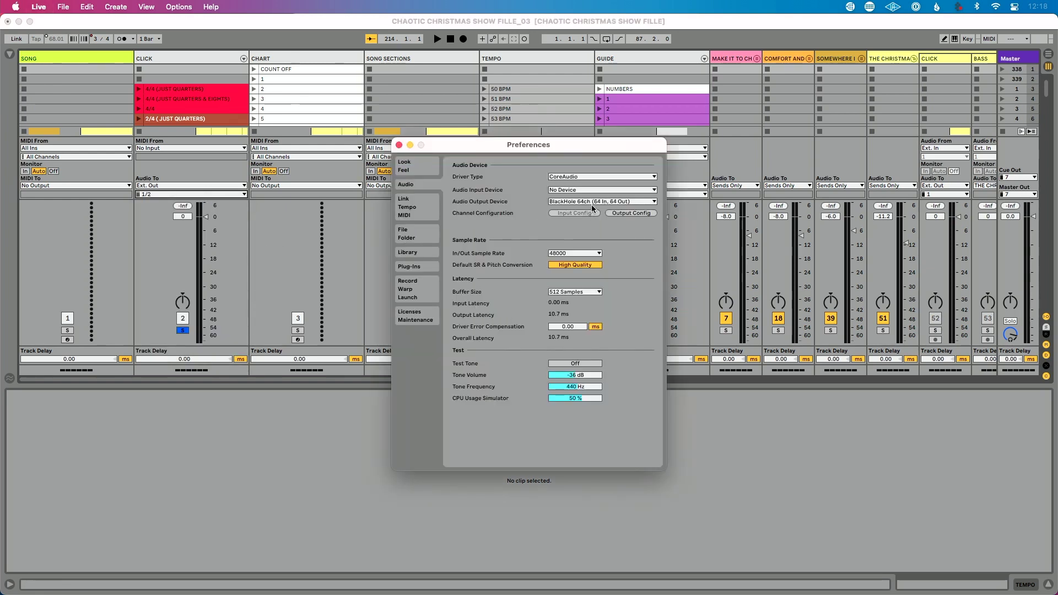
pyautogui.click(593, 204)
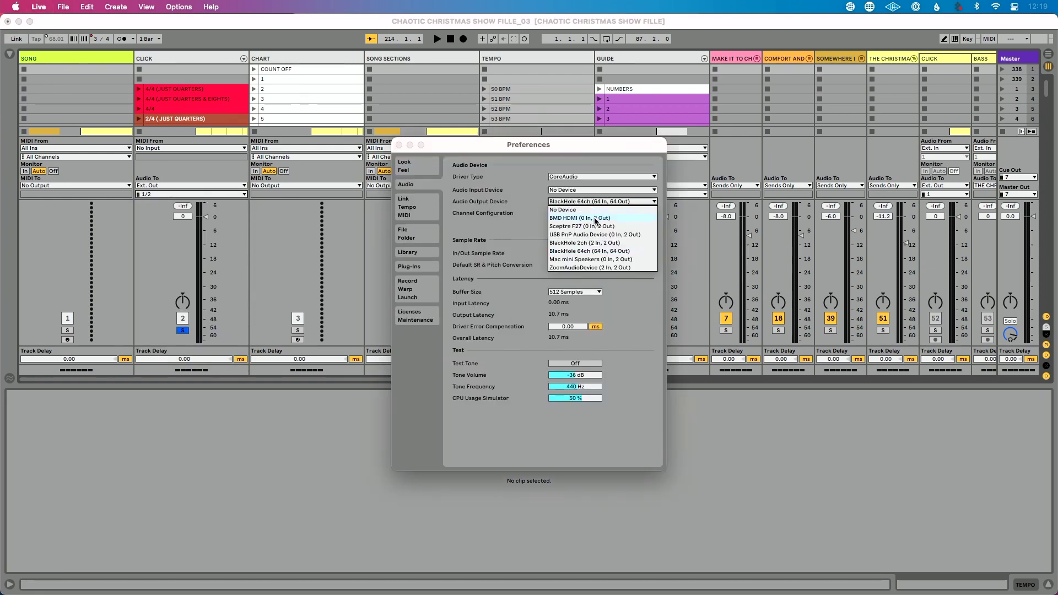
pyautogui.click(595, 219)
pyautogui.press('Escape')
# Step: Select the CLICK track and show its sends and Foundations 3.0 click rack in Arrangement View
pyautogui.click(238, 79)
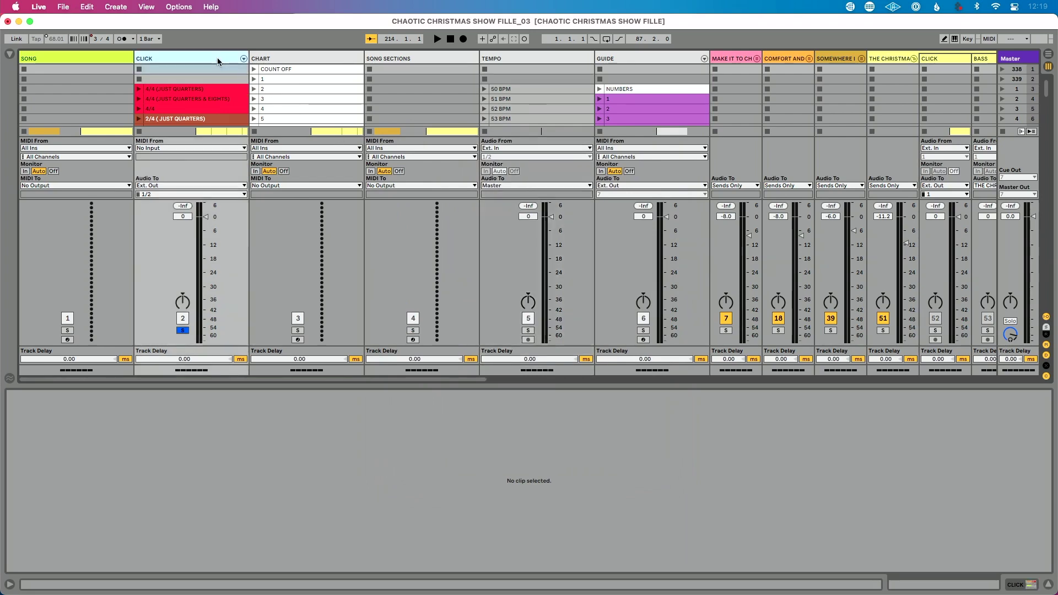
pyautogui.press('super+alt+s')
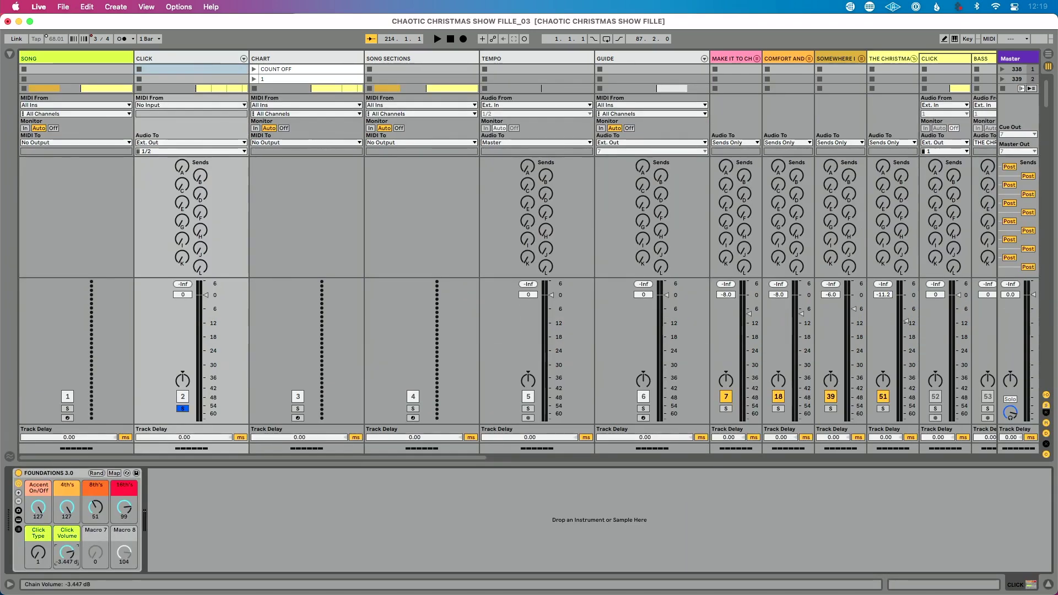
pyautogui.press('Tab')
# Step: Play The Christmas Song from the 4-THE CHRISTMAS SONG locator at bar 214
pyautogui.click(317, 95)
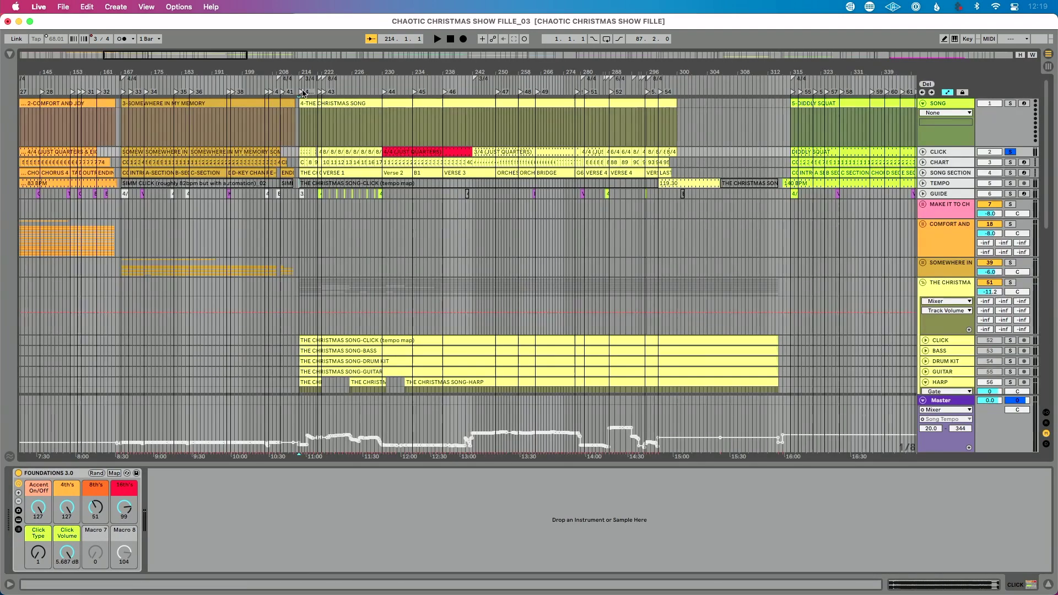
pyautogui.press('space')
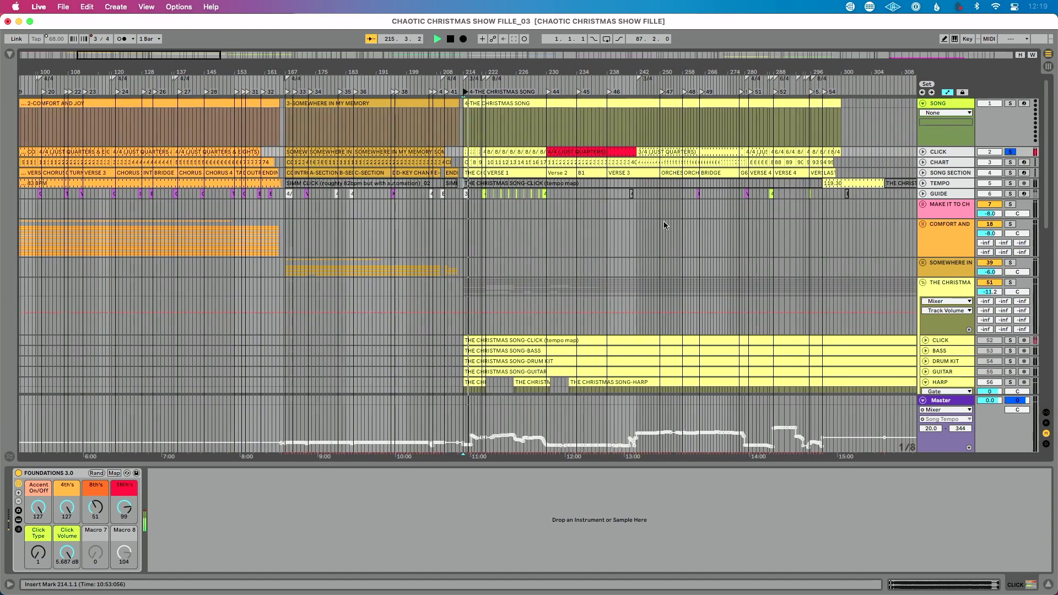
pyautogui.scroll(5, 477, 67)
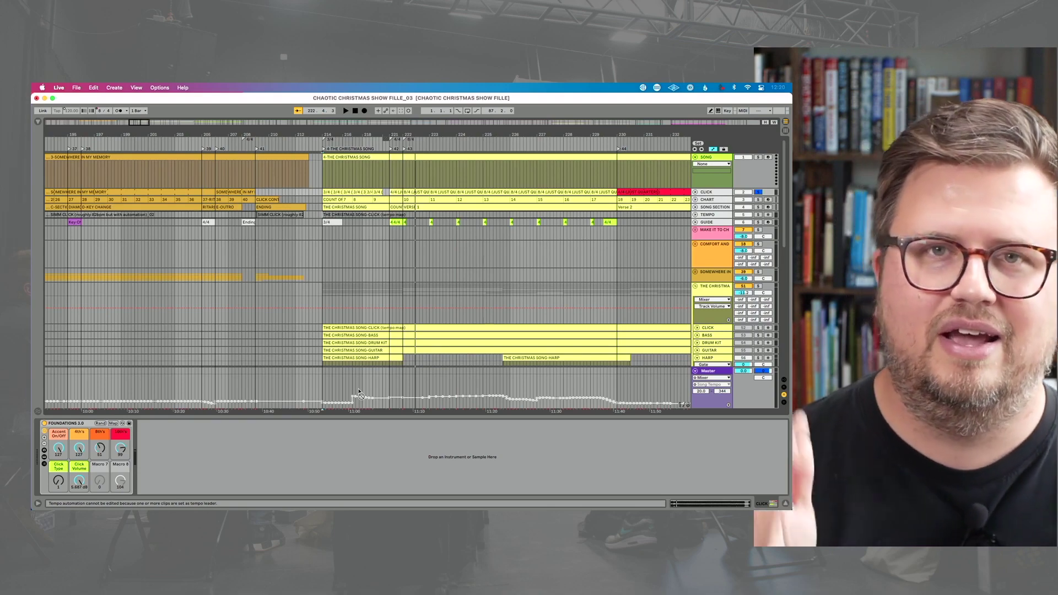
# Step: Scroll the arrangement right past the later songs until Oh Holy Night is on screen
pyautogui.scroll(-5, 359, 393)
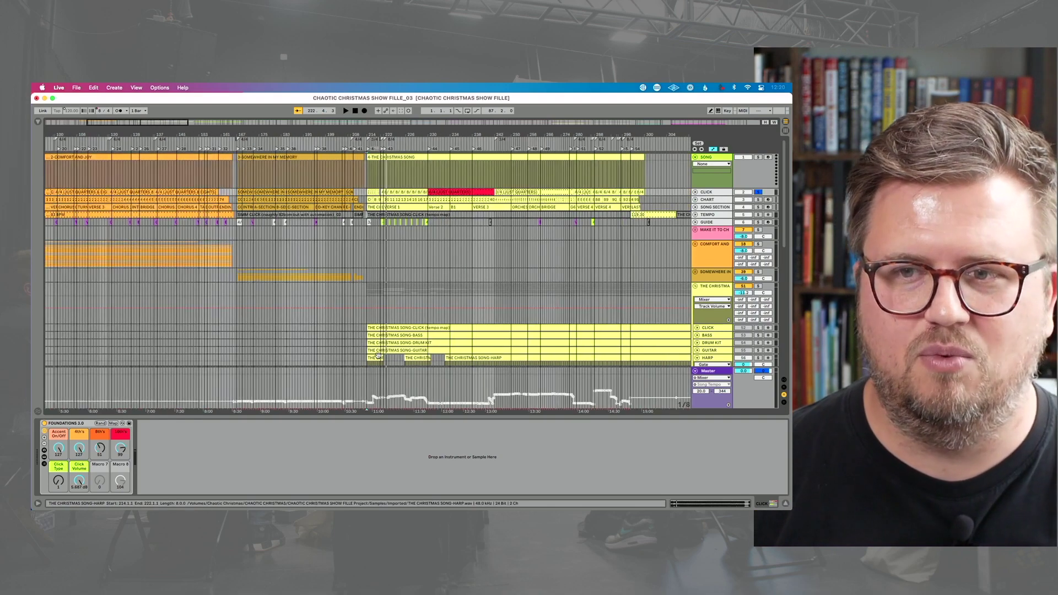
pyautogui.hscroll(10, 378, 356)
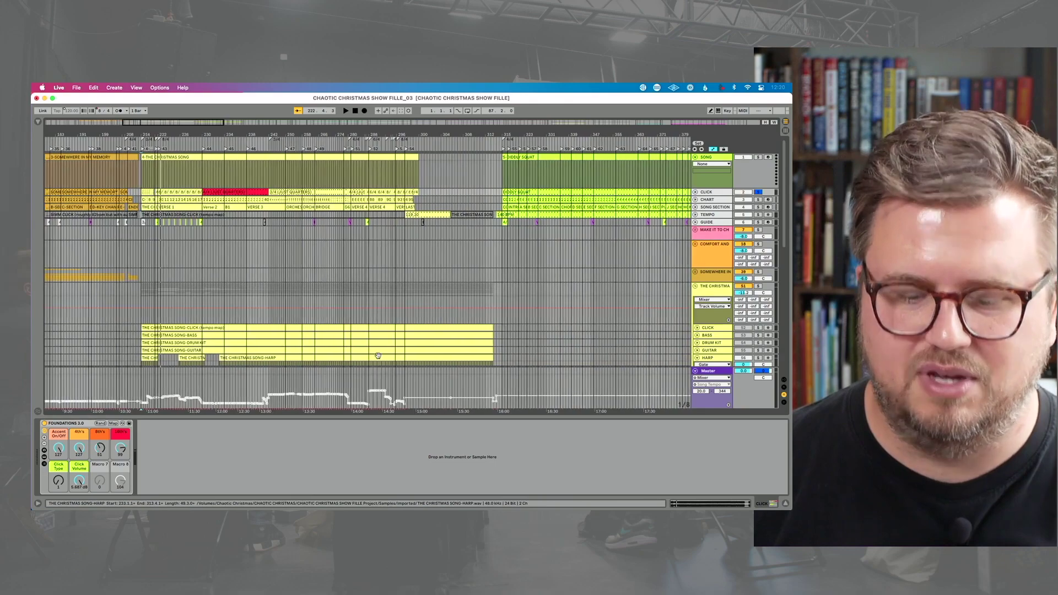
pyautogui.hscroll(20, 378, 355)
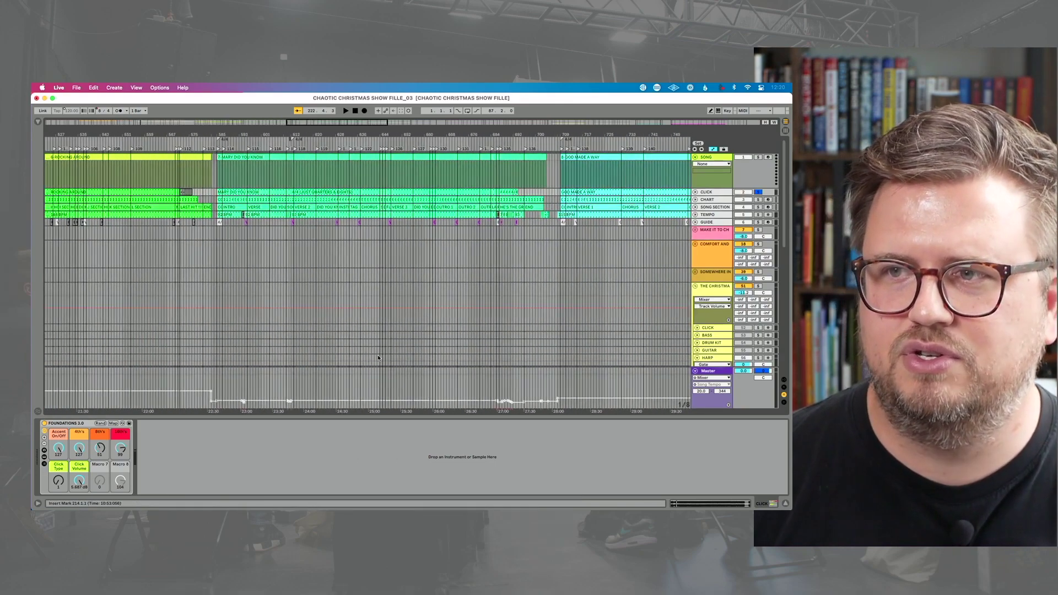
pyautogui.hscroll(20, 378, 358)
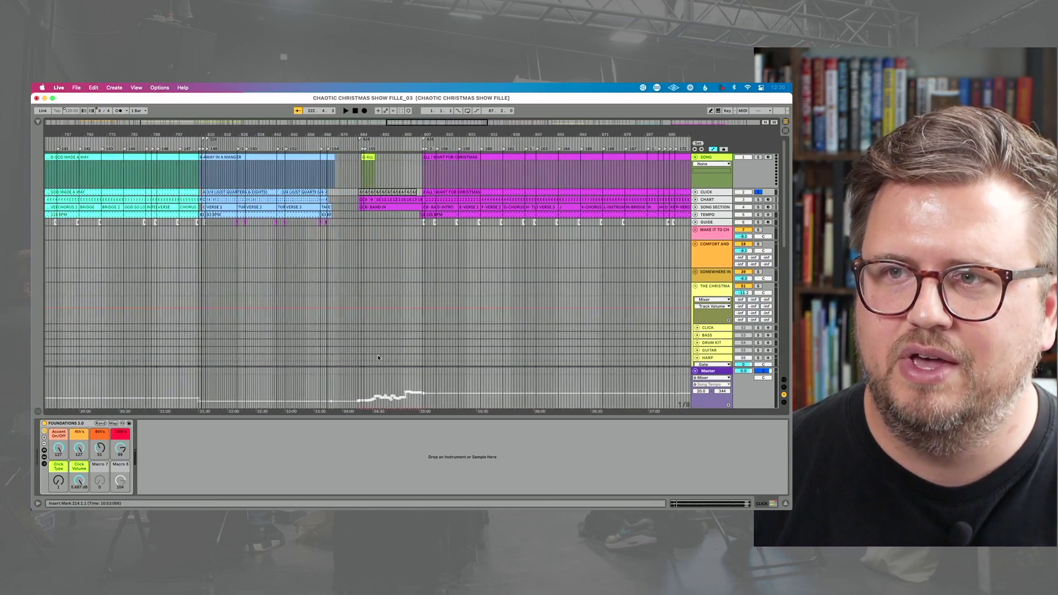
pyautogui.hscroll(20, 378, 358)
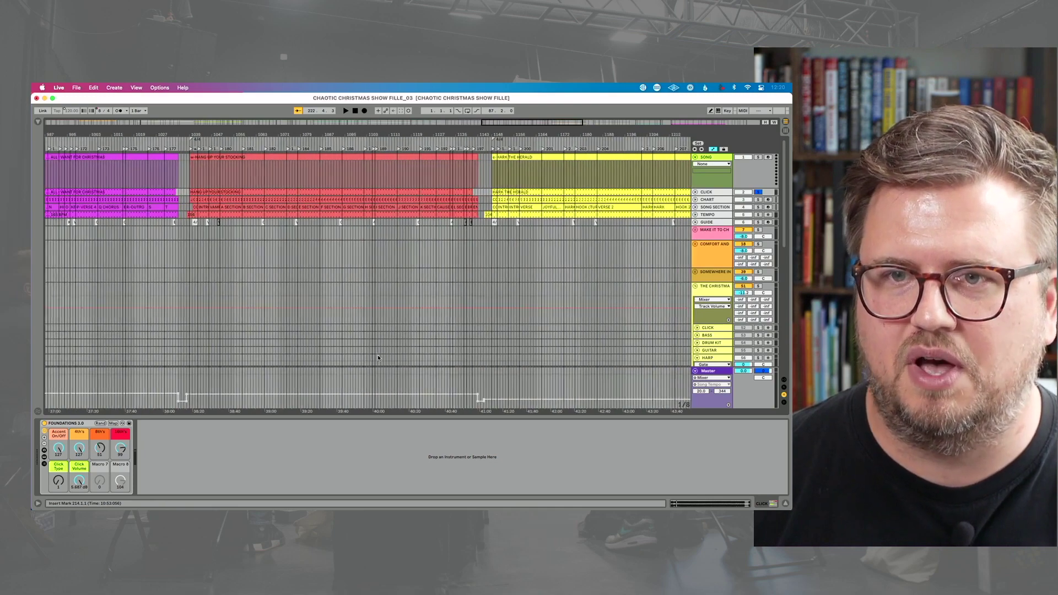
pyautogui.hscroll(20, 378, 358)
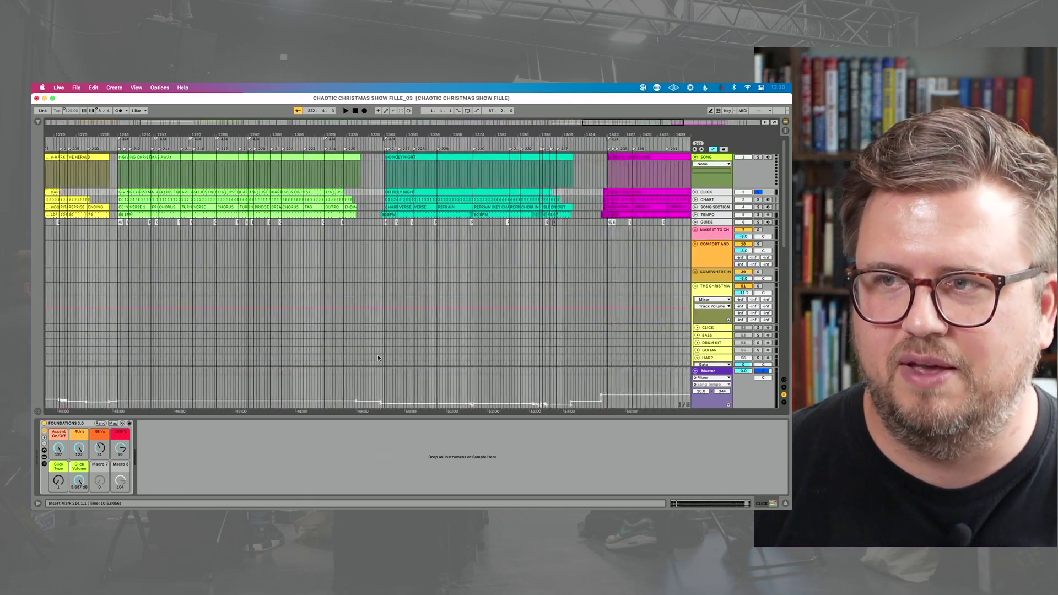
pyautogui.hscroll(-5, 379, 357)
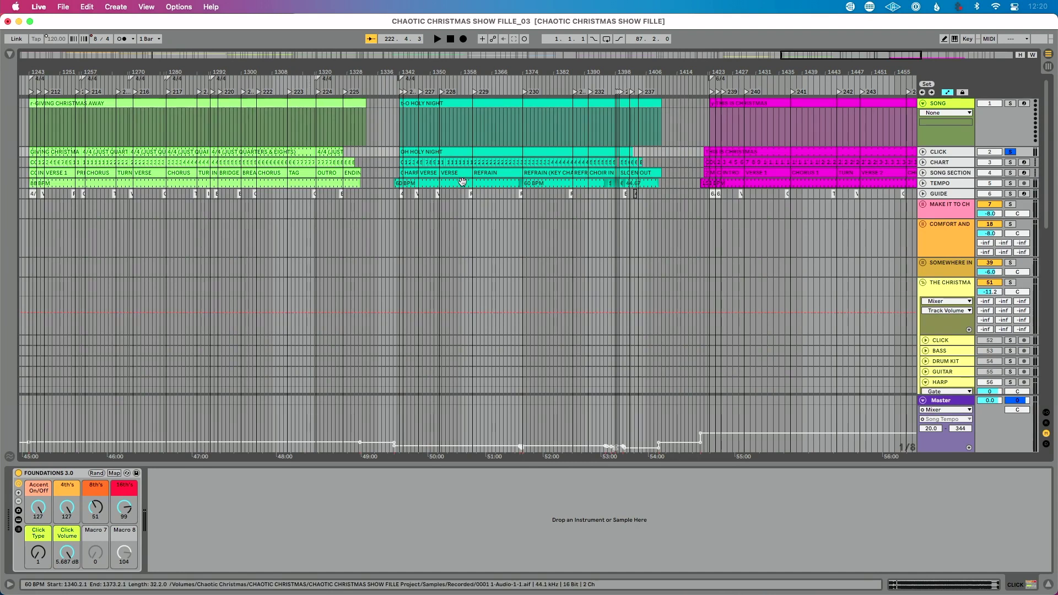
# Step: Zoom to Oh Holy Night's 60 BPM tempo clip and lower the Song Tempo range maximum to 99.2
pyautogui.click(462, 183)
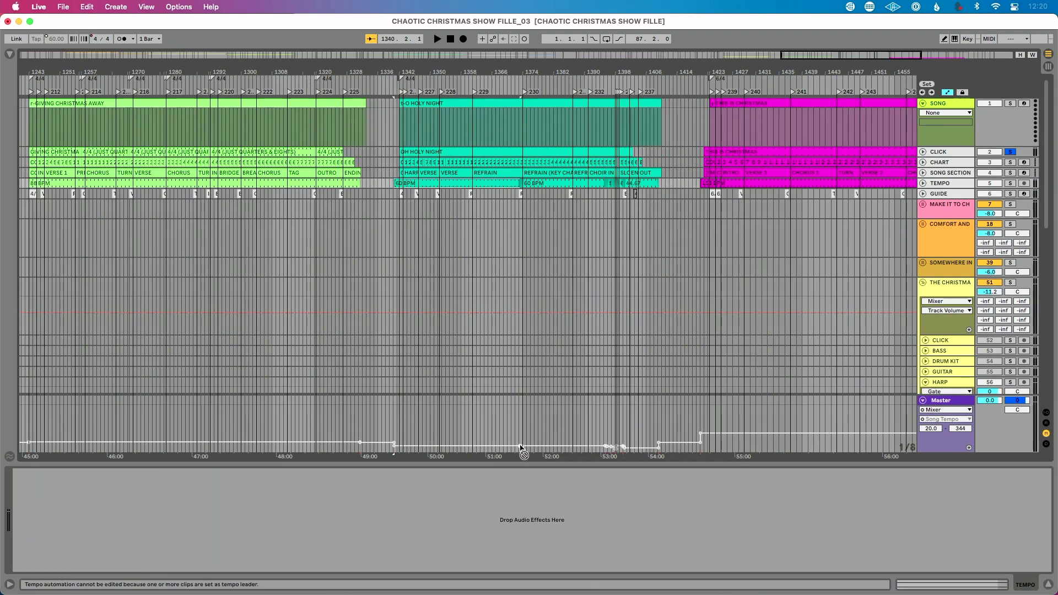
pyautogui.press('z')
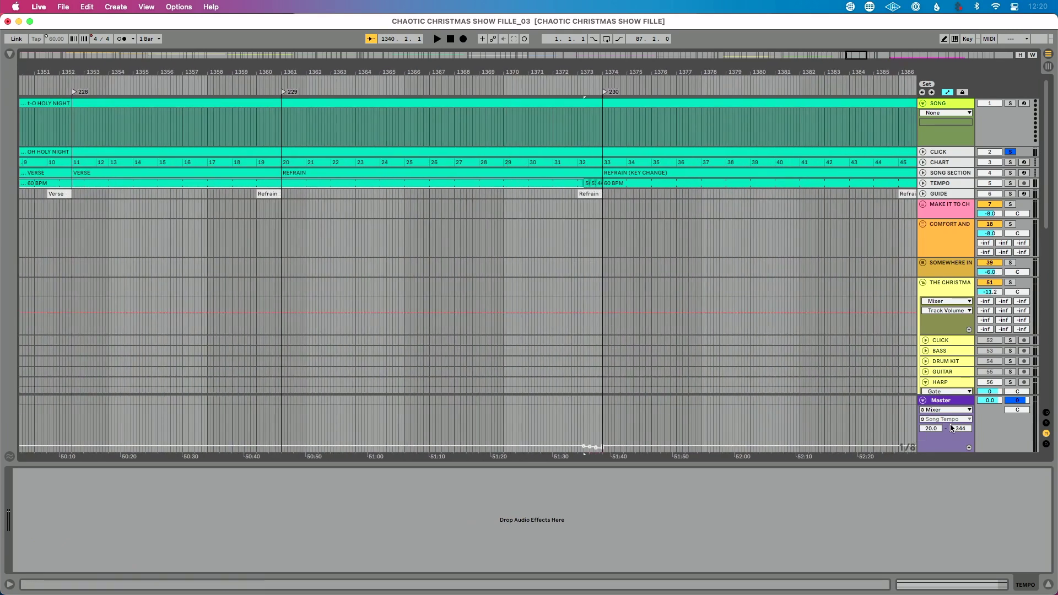
pyautogui.moveTo(960, 428); pyautogui.dragTo(960, 474)
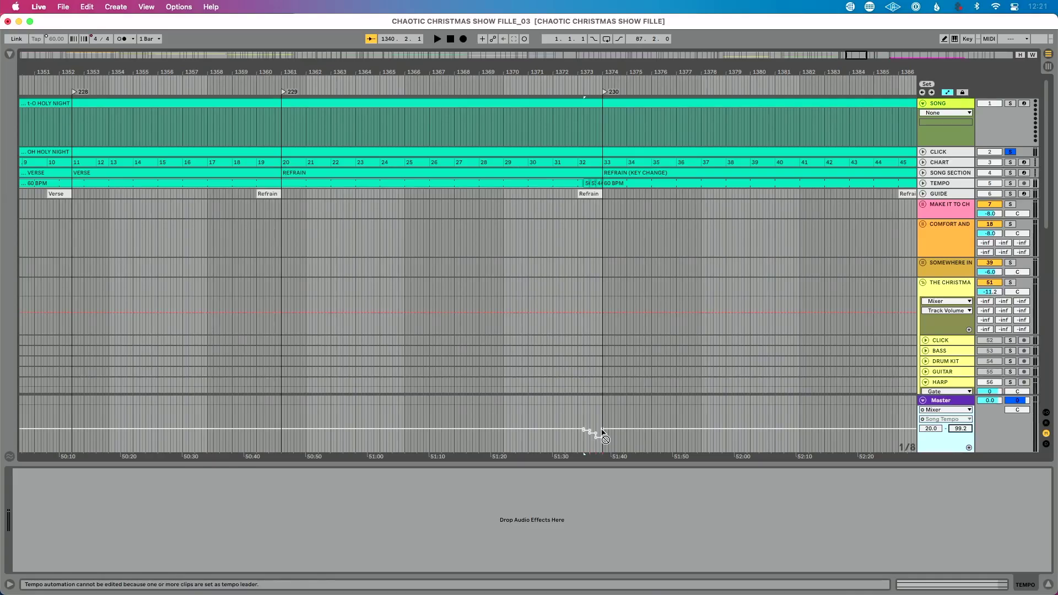
pyautogui.scroll(-5, 425, 277)
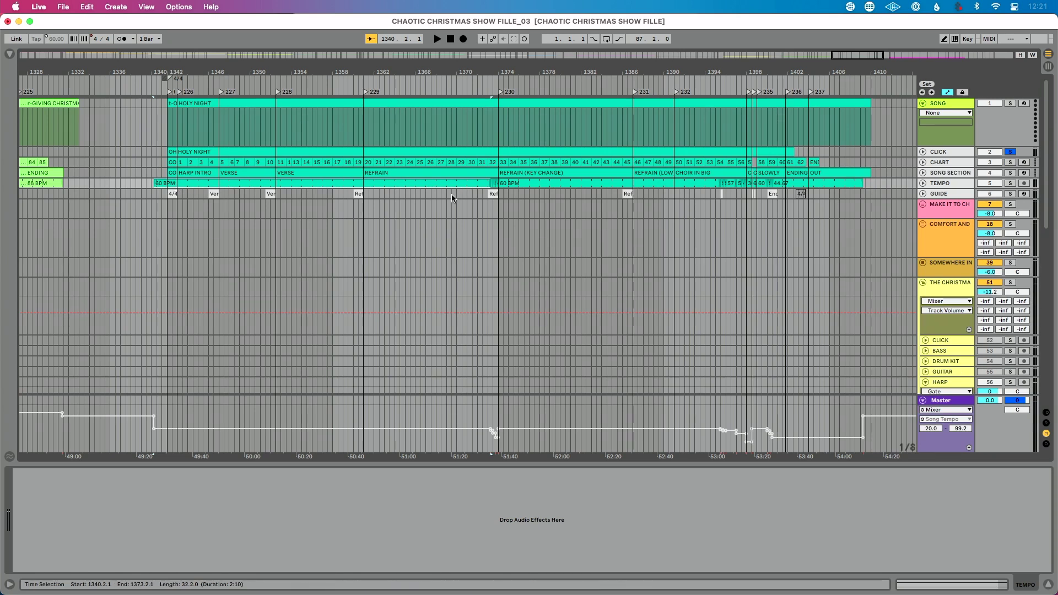
# Step: Show the clip details and zoom in around bar 1373
pyautogui.hotkey('shift', 'Tab')
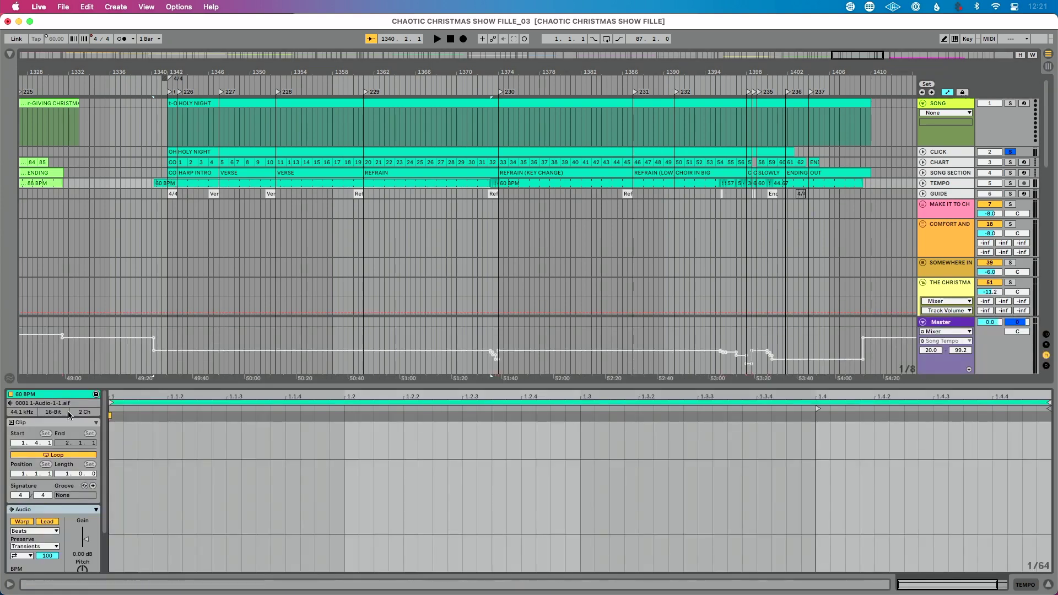
pyautogui.scroll(-2, 53, 532)
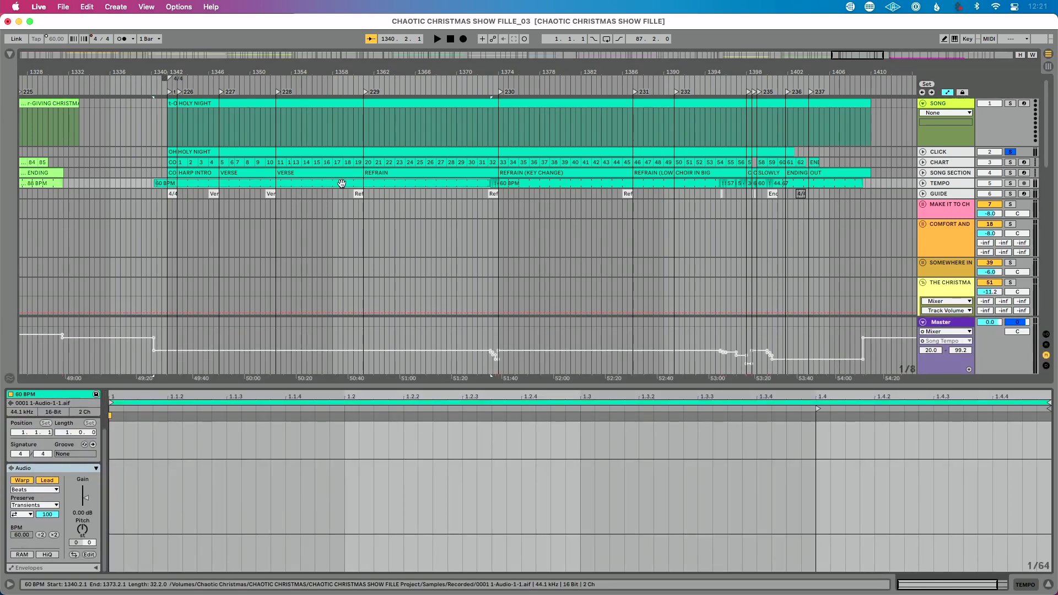
pyautogui.scroll(5, 504, 184)
pyautogui.scroll(4, 505, 184)
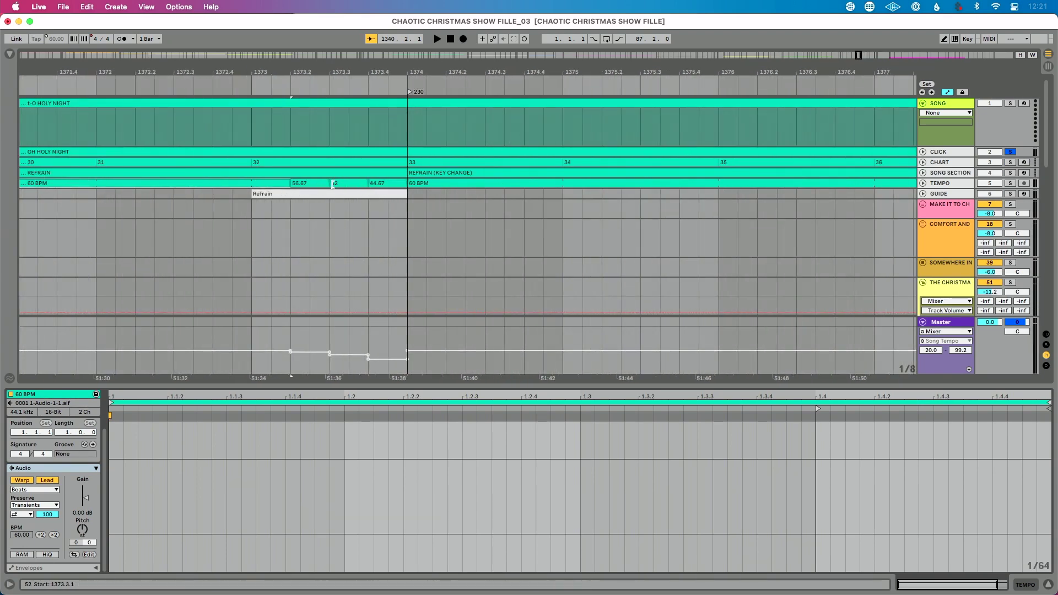
# Step: Select the 56.67, 52 and 44.67 BPM tempo clips in turn to read their tempos
pyautogui.click(336, 183)
pyautogui.click(379, 183)
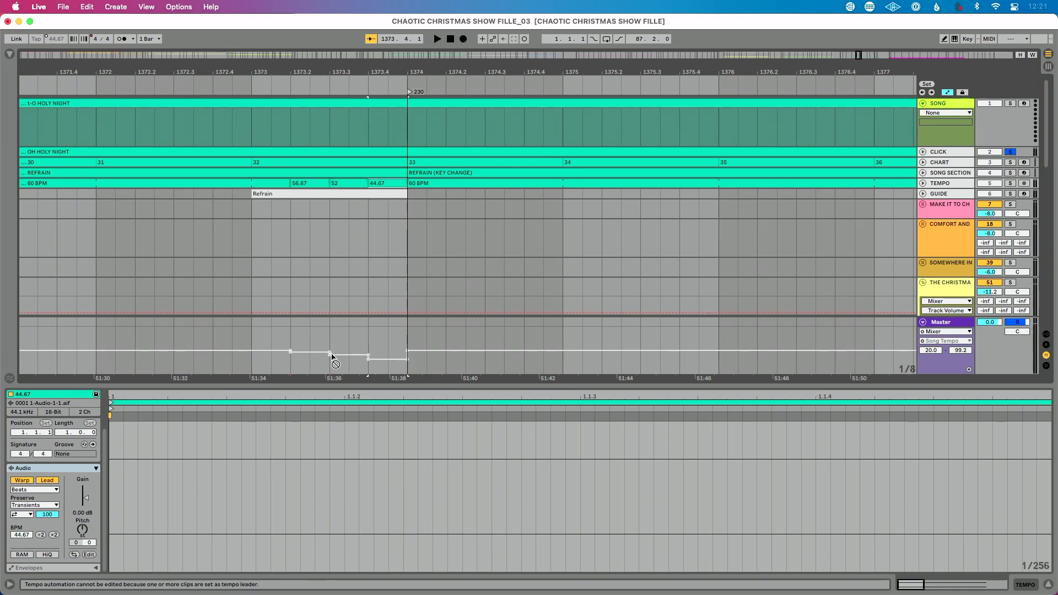
pyautogui.click(309, 183)
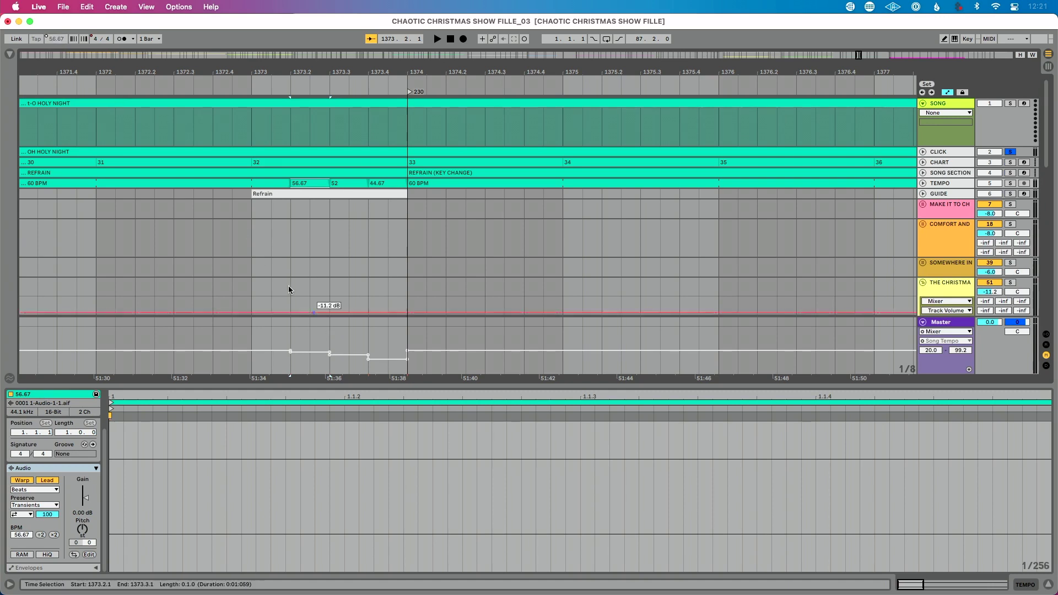
pyautogui.click(355, 183)
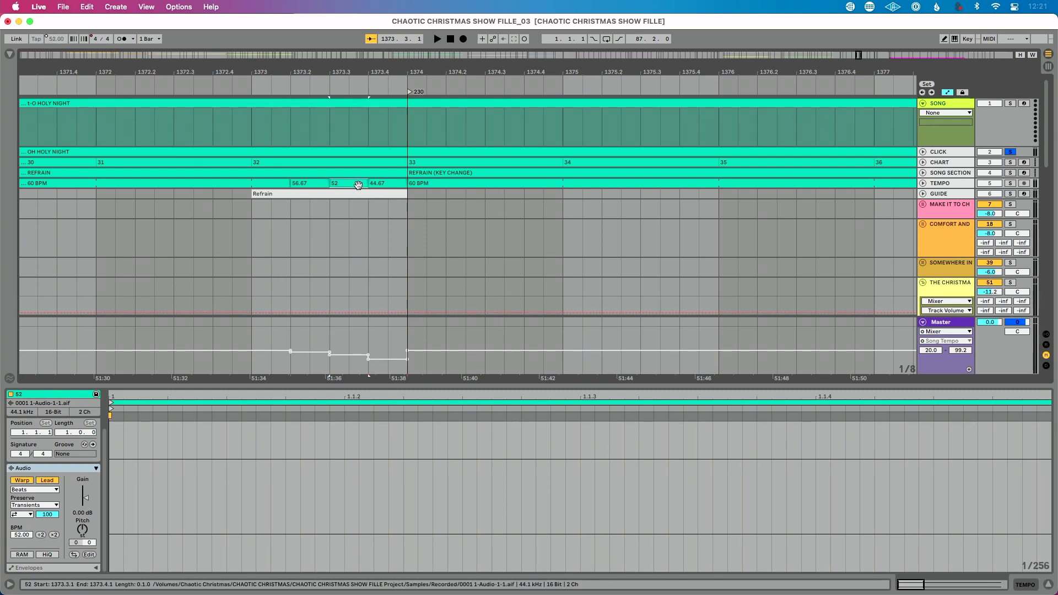
pyautogui.click(310, 182)
pyautogui.click(344, 183)
pyautogui.click(382, 182)
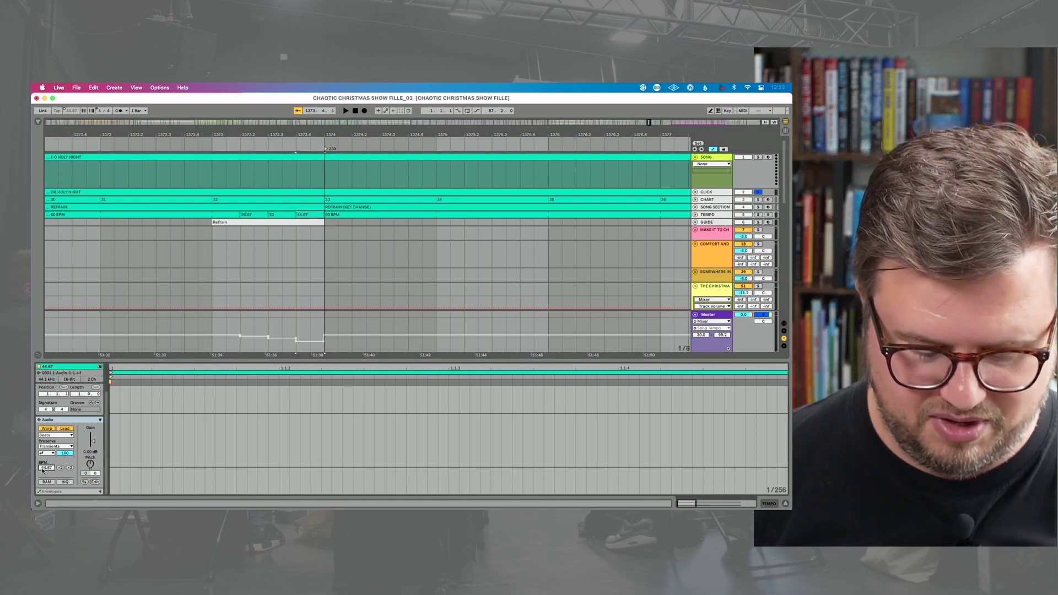
# Step: Toggle the 44.67 BPM clip's Leader off and on, then play from before bar 1373 and stop
pyautogui.click(69, 429)
pyautogui.click(69, 429)
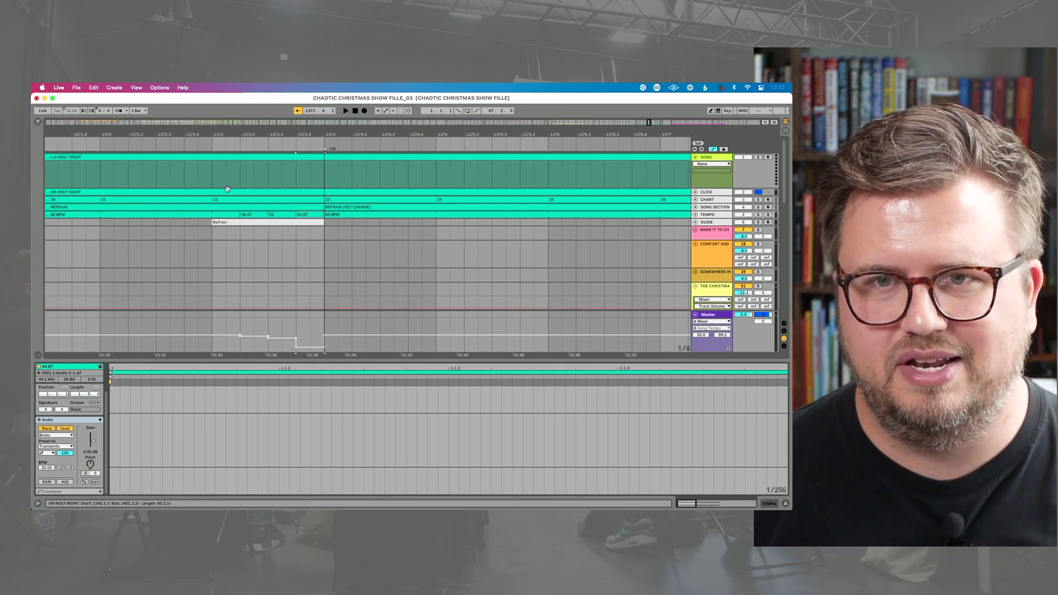
pyautogui.click(202, 143)
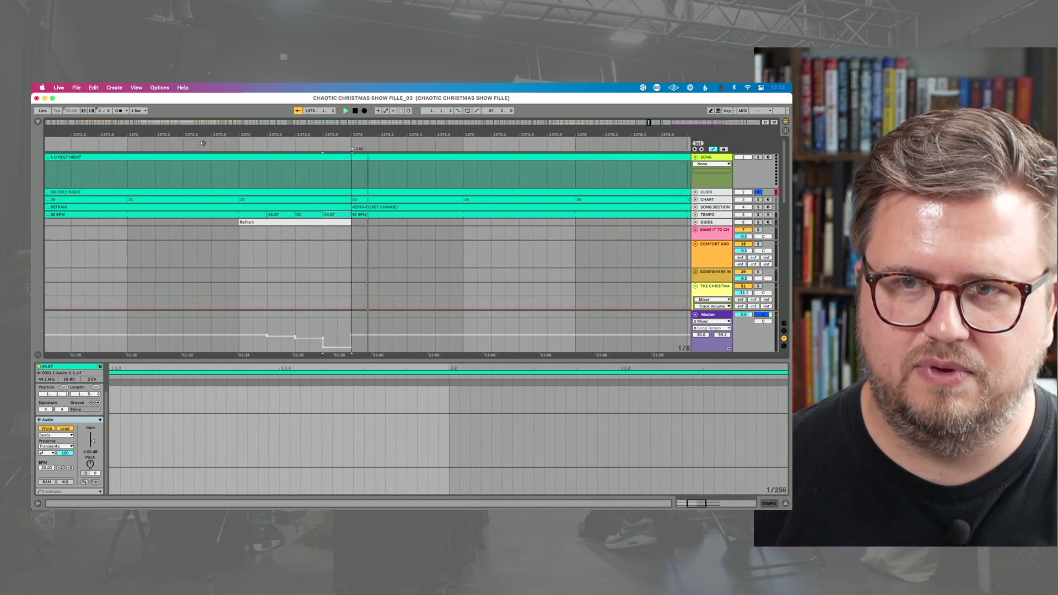
pyautogui.press('space')
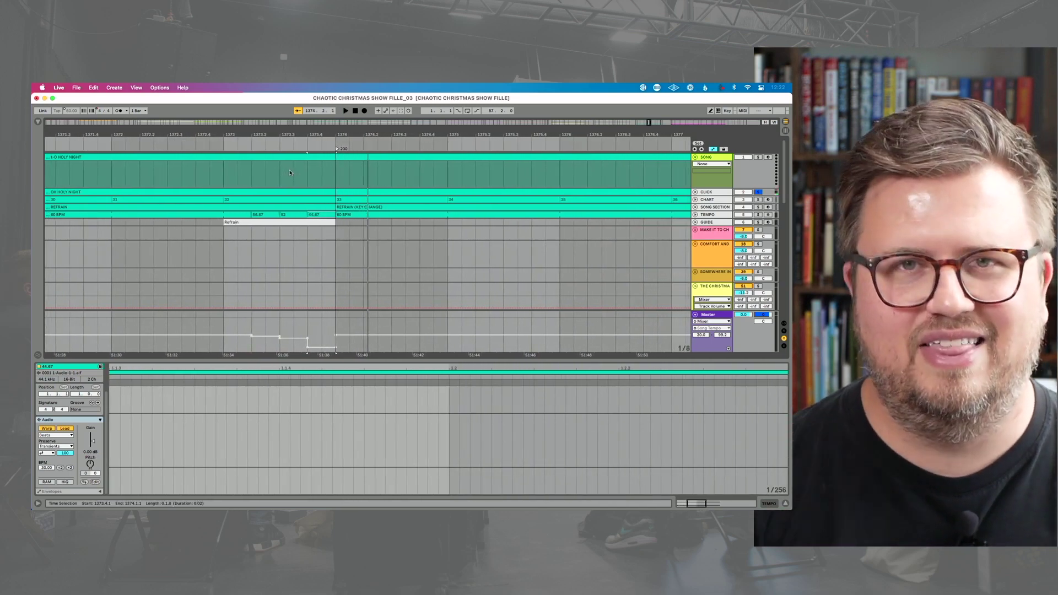